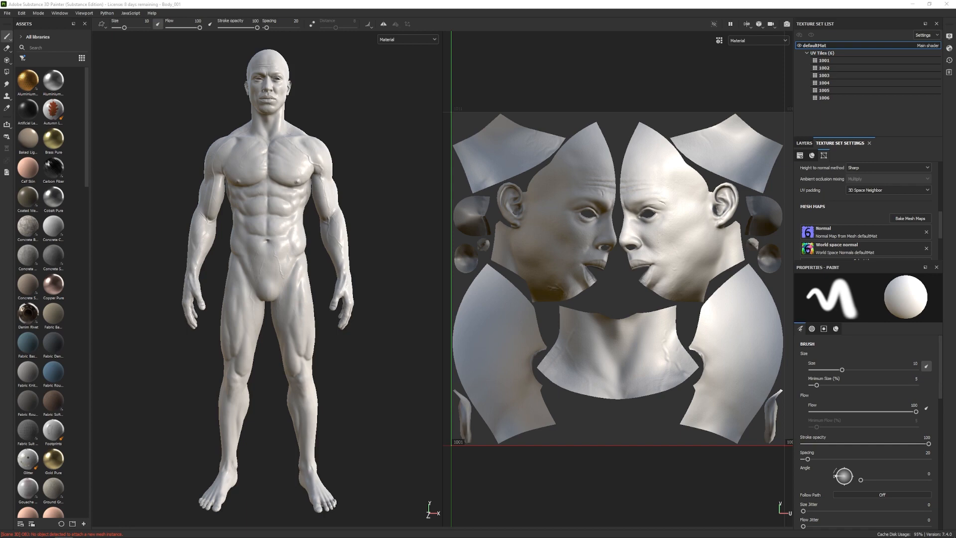
# Add all the edited body photos from the HighlightsShadows folder to the asset library for import
pyautogui.moveTo(0, 183); pyautogui.dragTo(414, 53)
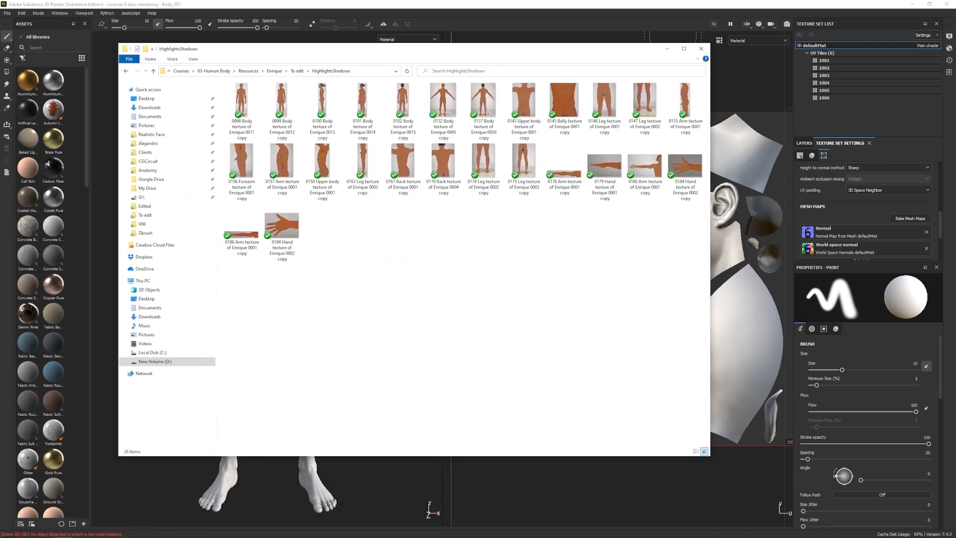
pyautogui.click(684, 49)
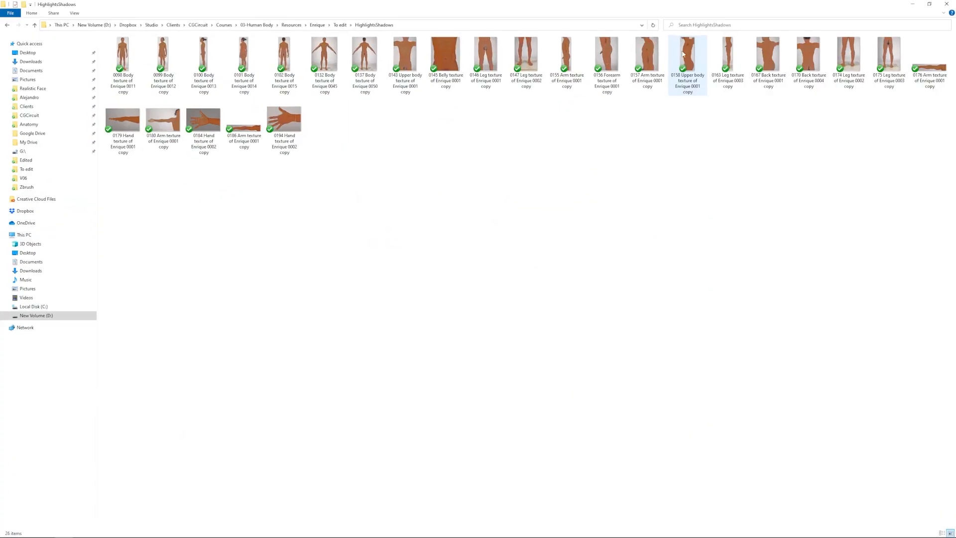
pyautogui.doubleClick(851, 7)
pyautogui.click(400, 164)
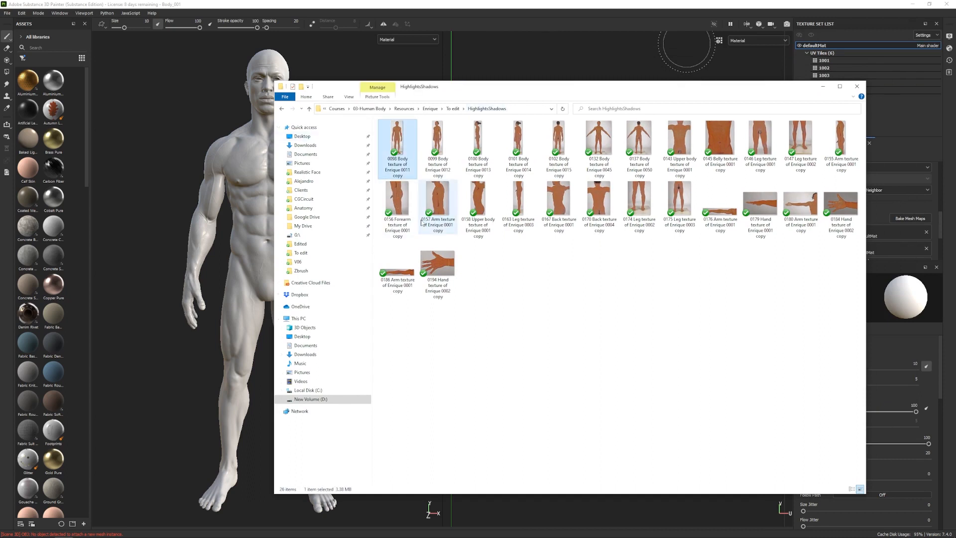
pyautogui.keyDown('shift'); pyautogui.click(436, 256); pyautogui.keyUp('shift')
pyautogui.moveTo(438, 207); pyautogui.dragTo(54, 199)
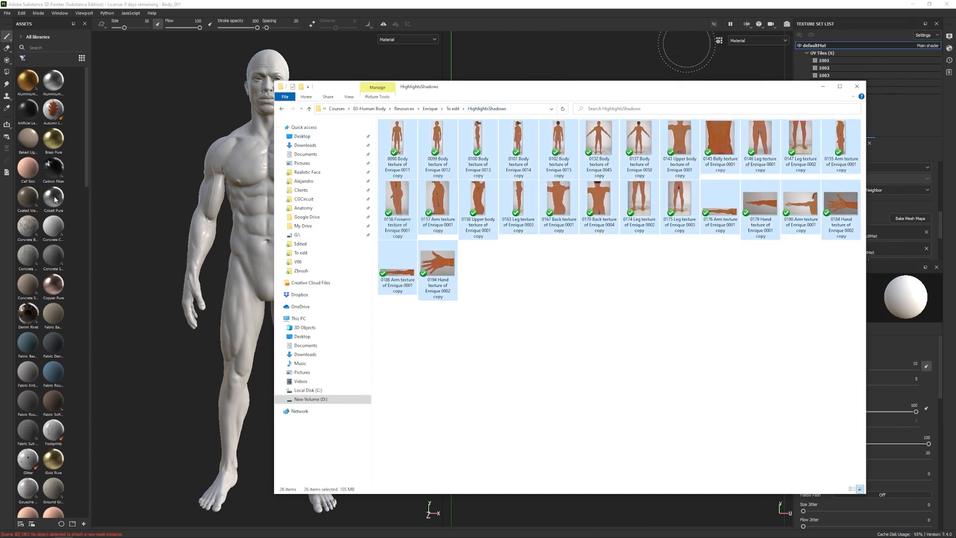
pyautogui.click(823, 86)
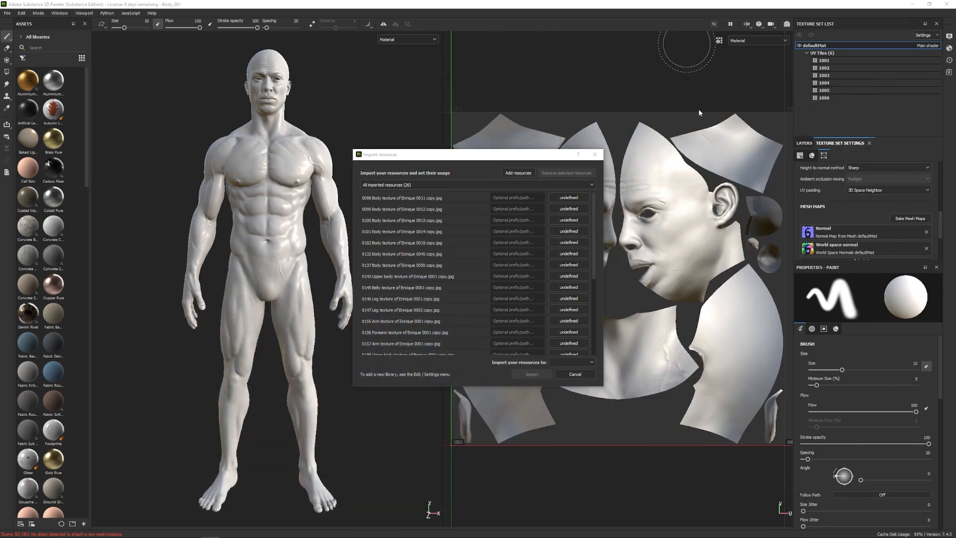
# Set the usage of all listed images in the import dialog to texture
pyautogui.click(443, 197)
pyautogui.scroll(-5, 428, 328)
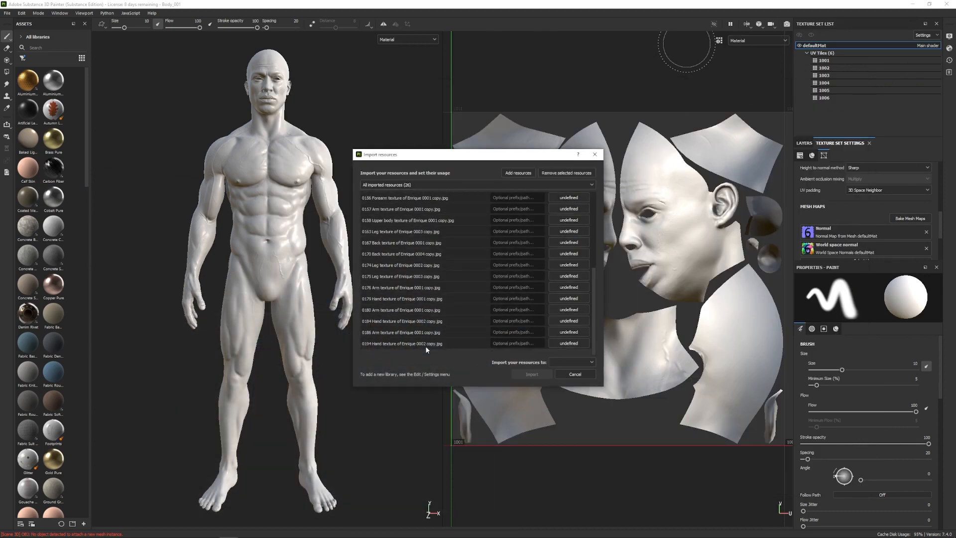
pyautogui.click(578, 343)
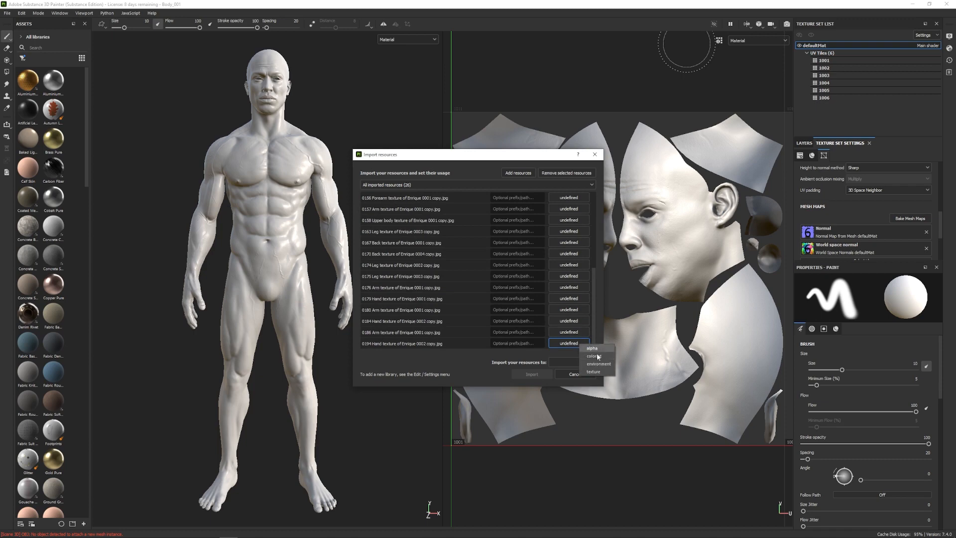
pyautogui.click(593, 372)
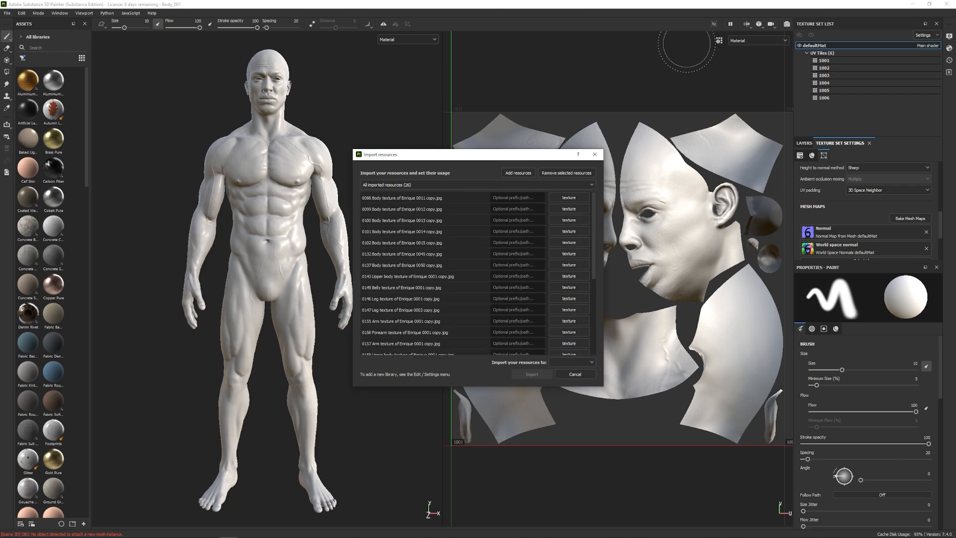
# Enter the photo model's first name as the prefix for all images and import them into the Body_001 project
pyautogui.click(519, 197)
pyautogui.write('Enrique')
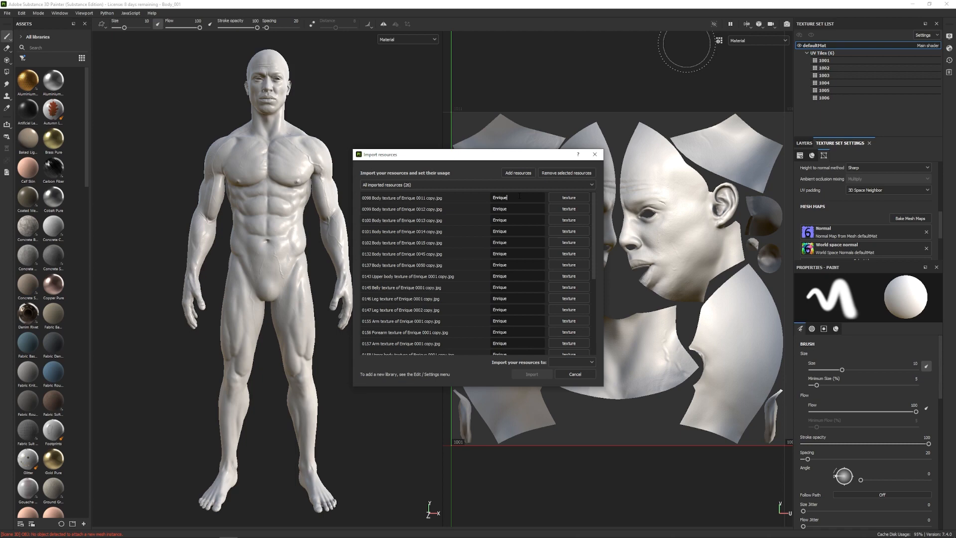
pyautogui.click(571, 365)
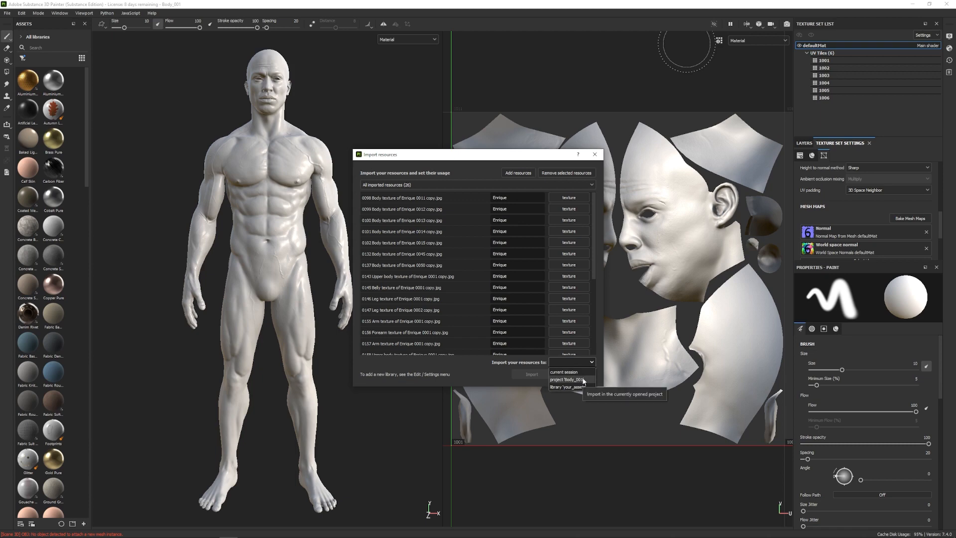
pyautogui.click(583, 380)
pyautogui.click(532, 374)
pyautogui.keyDown('alt'); pyautogui.moveTo(297, 235); pyautogui.dragTo(350, 217); pyautogui.keyUp('alt')
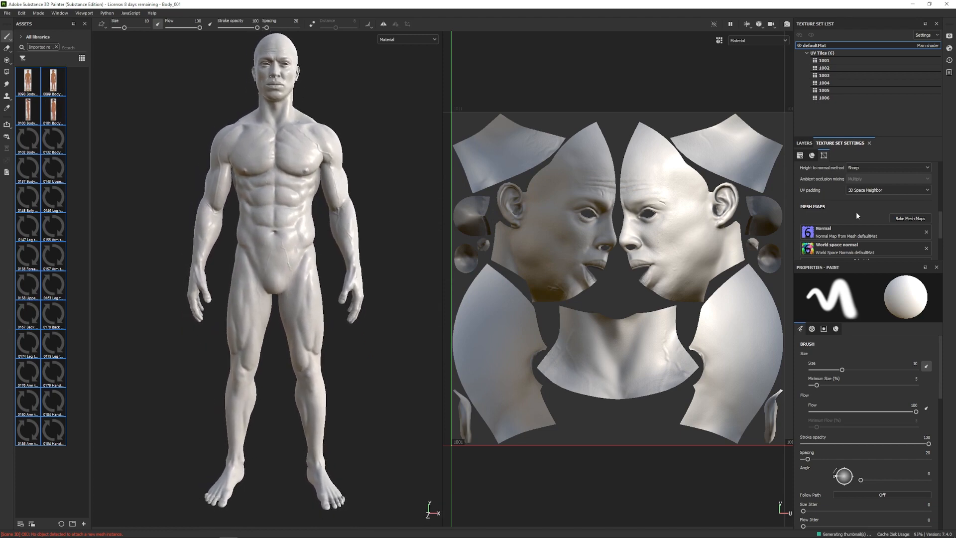
# Add a fill layer above Layer 1 and rename it Head
pyautogui.click(804, 143)
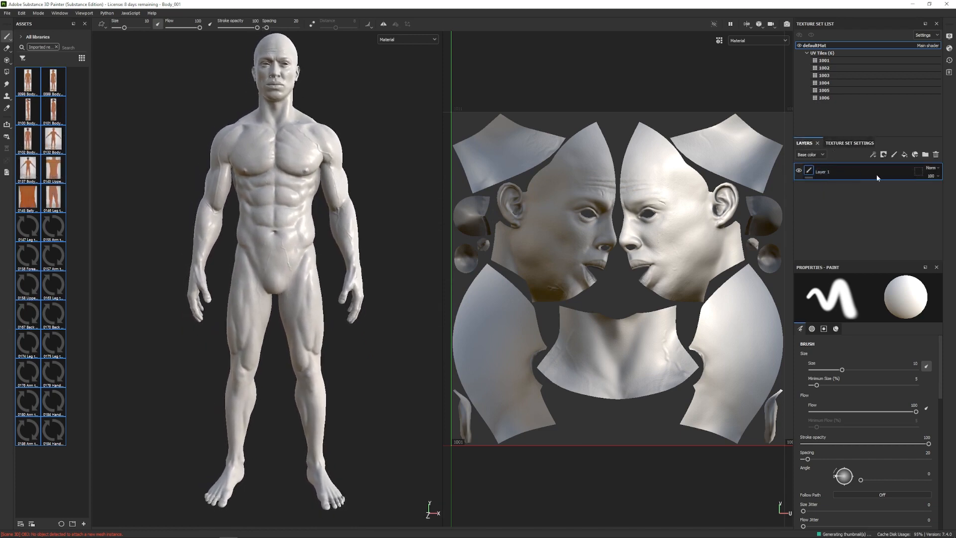
pyautogui.keyDown('alt'); pyautogui.moveTo(301, 111); pyautogui.dragTo(314, 119, button='right'); pyautogui.keyUp('alt')
pyautogui.keyDown('alt'); pyautogui.moveTo(313, 120); pyautogui.dragTo(341, 231, button='middle'); pyautogui.keyUp('alt')
pyautogui.keyDown('alt'); pyautogui.moveTo(341, 231); pyautogui.dragTo(351, 242, button='right'); pyautogui.keyUp('alt')
pyautogui.keyDown('alt'); pyautogui.moveTo(351, 243); pyautogui.dragTo(324, 257, button='middle'); pyautogui.keyUp('alt')
pyautogui.keyDown('alt'); pyautogui.moveTo(303, 214); pyautogui.dragTo(298, 212); pyautogui.keyUp('alt')
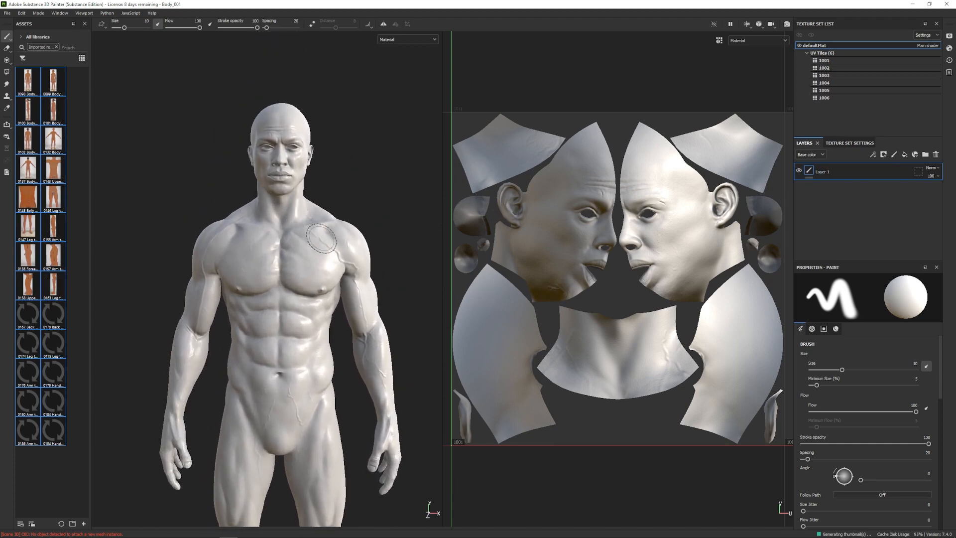
pyautogui.keyDown('alt'); pyautogui.moveTo(316, 231); pyautogui.dragTo(311, 213, button='middle'); pyautogui.keyUp('alt')
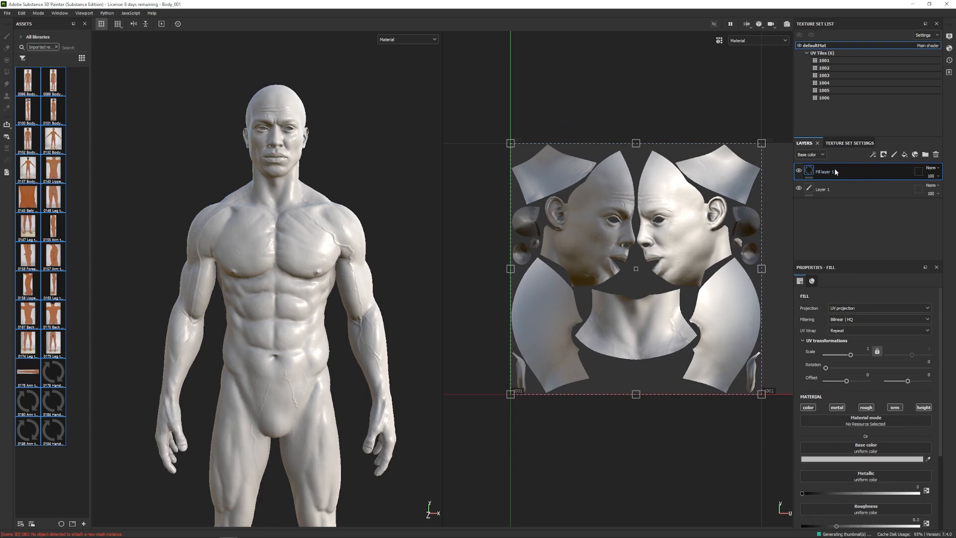
pyautogui.doubleClick(836, 172)
pyautogui.press('Return')
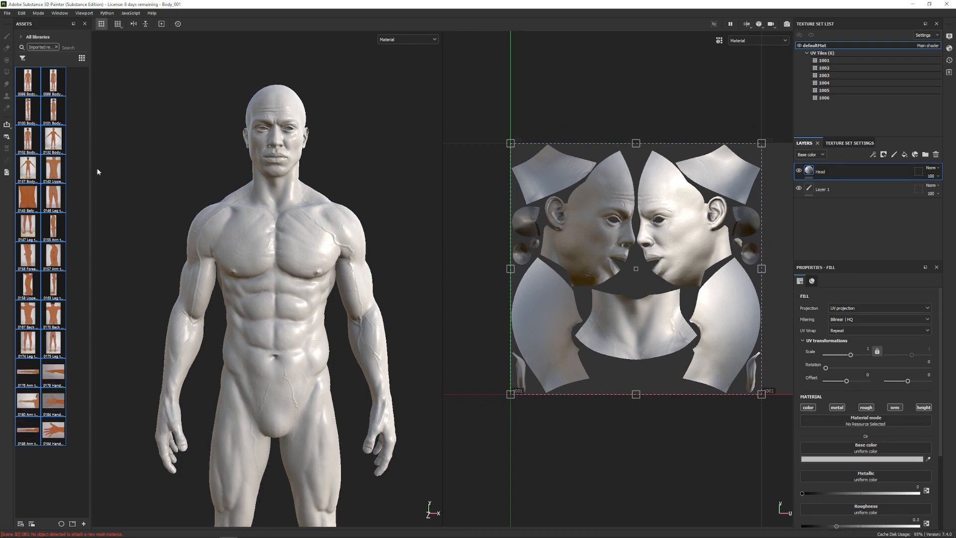
# Add the Diffuse.1001 face texture from the Mari textures' Diffuse folder to the asset library for import
pyautogui.hotkey('alt', 'Tab')
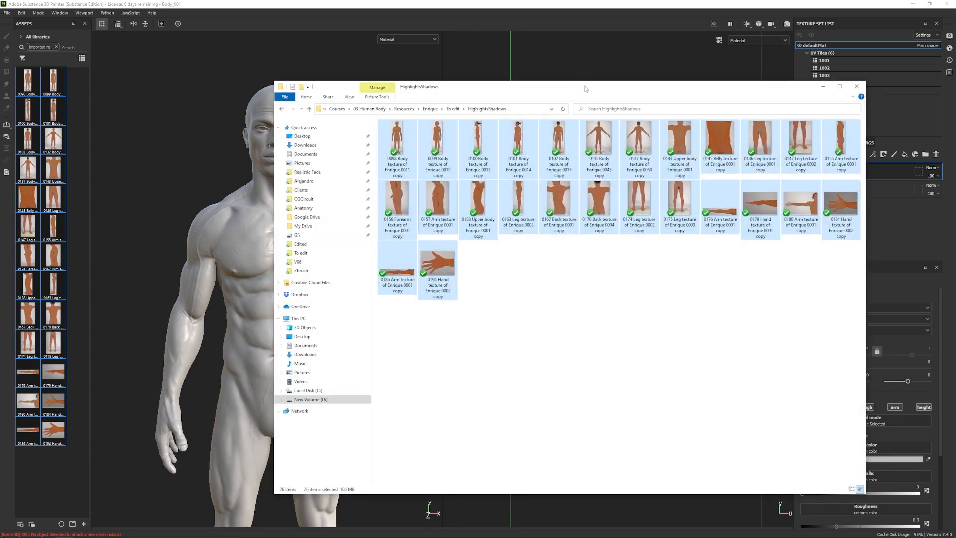
pyautogui.click(823, 87)
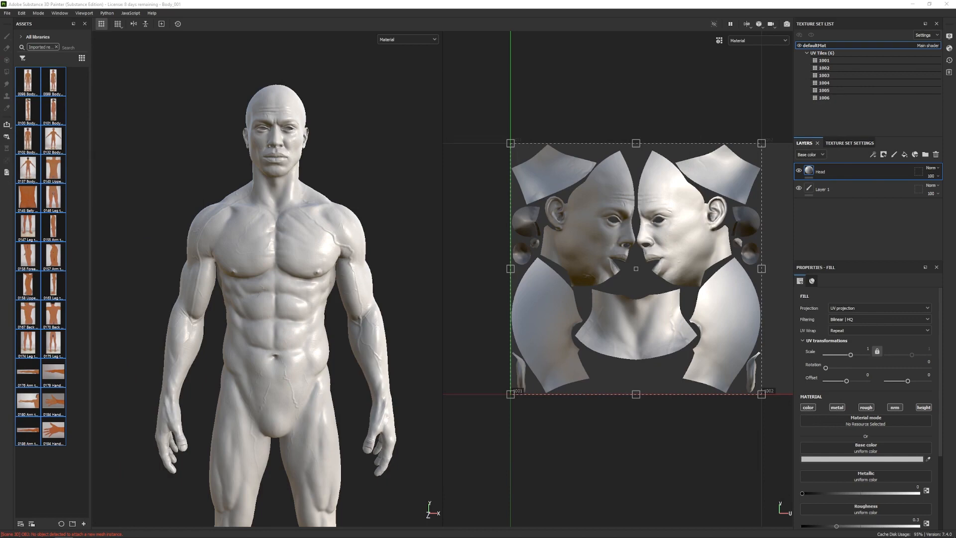
pyautogui.hotkey('alt', 'Tab')
pyautogui.moveTo(539, 137); pyautogui.dragTo(42, 431)
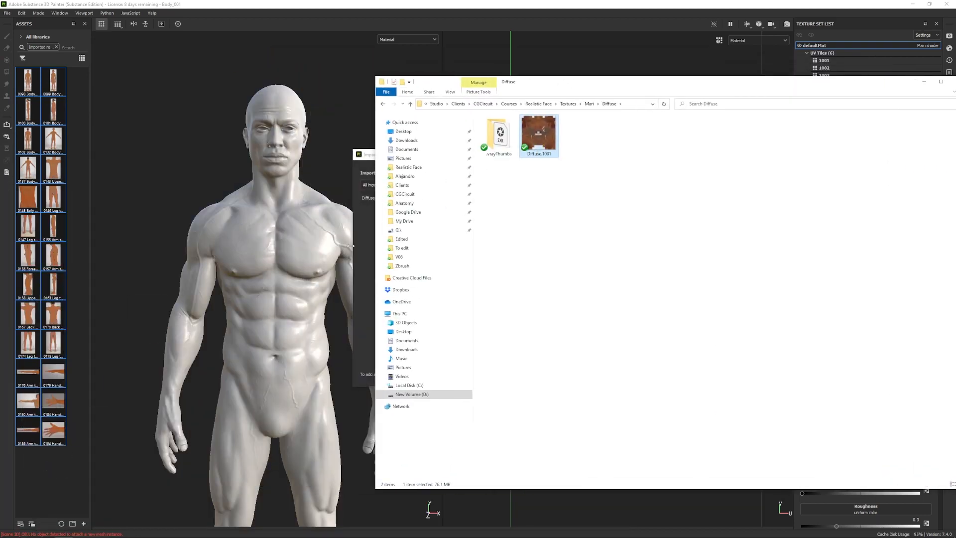
# Try to add the Roughness.1001 texture from the Mari textures' Roughness folder to the same import
pyautogui.click(589, 104)
pyautogui.doubleClick(533, 151)
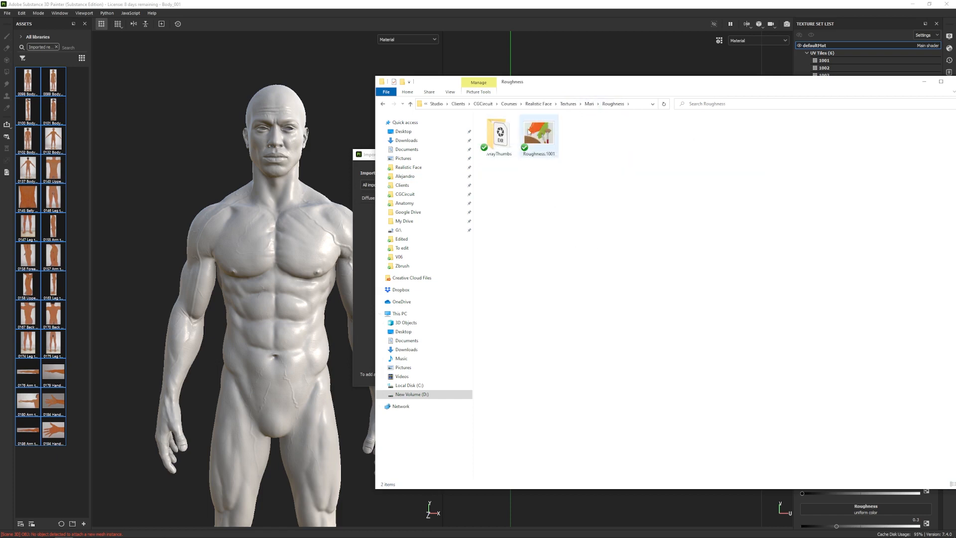
pyautogui.moveTo(539, 138)
pyautogui.mouseDown()
pyautogui.moveTo(116, 452)
pyautogui.moveTo(223, 387)
pyautogui.mouseUp()
pyautogui.click(589, 104)
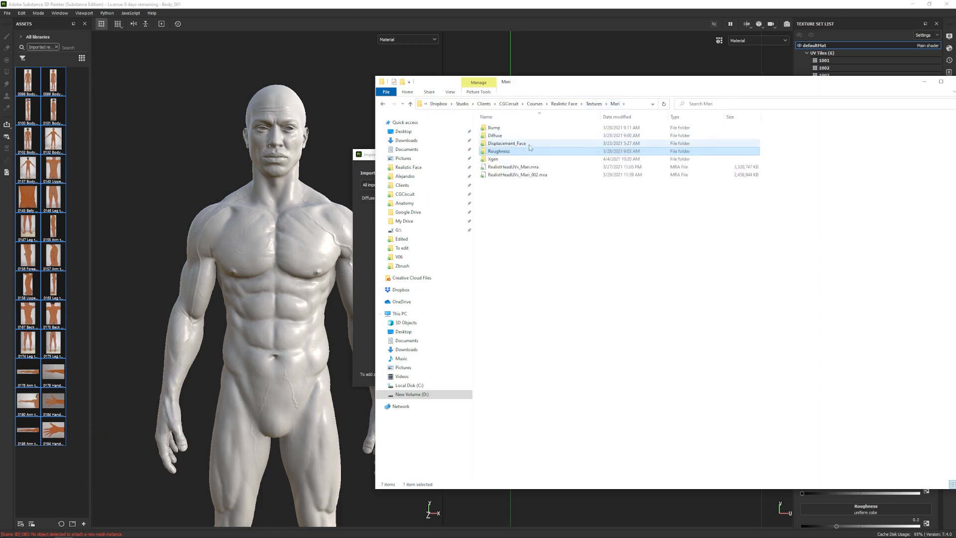
pyautogui.click(924, 82)
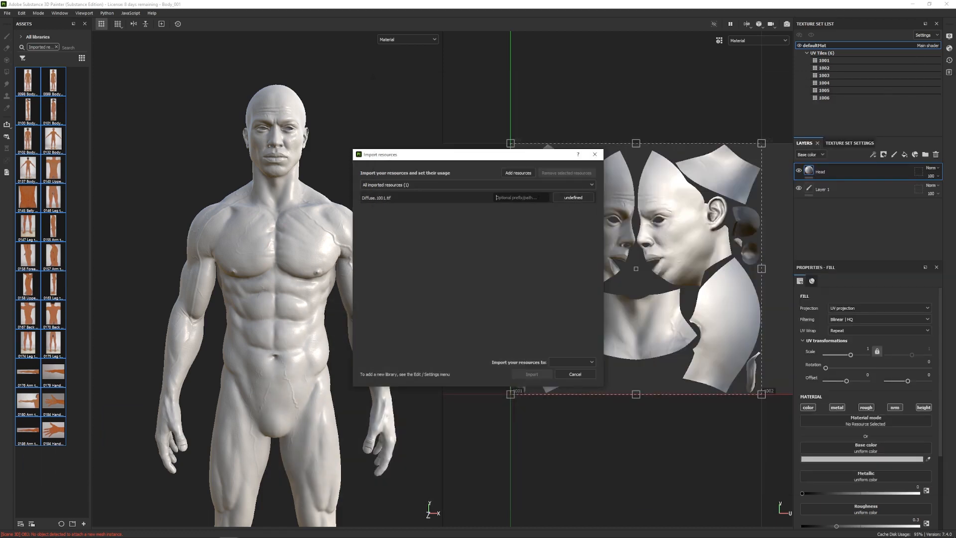
# Import the Diffuse image as a texture into the current session and assign it to the Head layer's base color
pyautogui.click(569, 196)
pyautogui.click(572, 361)
pyautogui.click(566, 374)
pyautogui.click(530, 379)
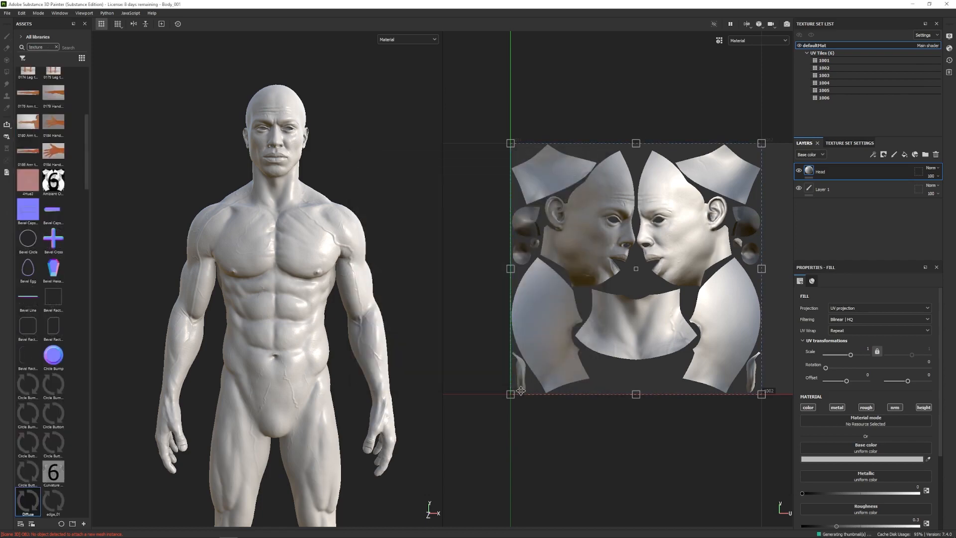
pyautogui.moveTo(27, 500); pyautogui.dragTo(854, 445)
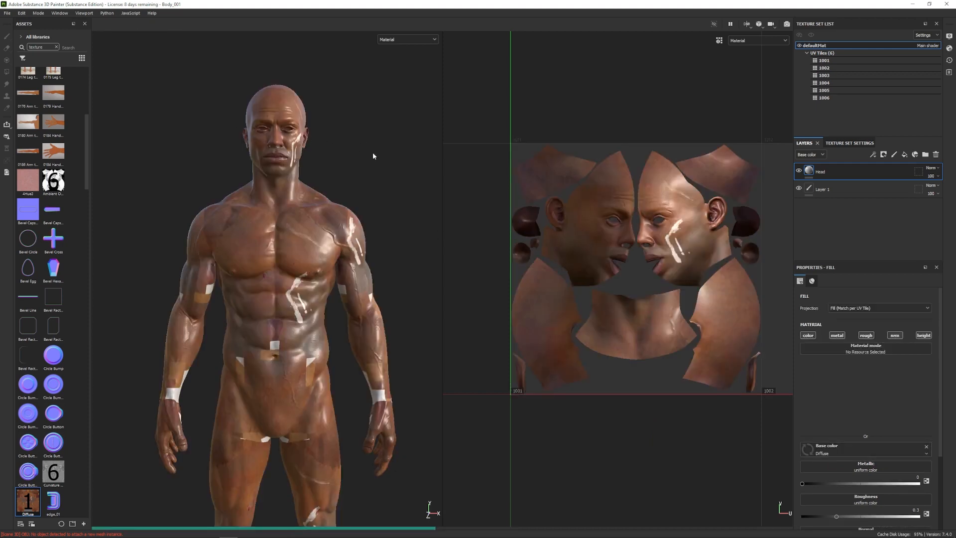
# Examine the diffuse texture on the face up close, switching the viewport to the Base color channel
pyautogui.scroll(4, 324, 140)
pyautogui.keyDown('alt'); pyautogui.moveTo(324, 140); pyautogui.dragTo(338, 197, button='middle'); pyautogui.keyUp('alt')
pyautogui.scroll(3, 338, 196)
pyautogui.keyDown('alt'); pyautogui.moveTo(333, 197); pyautogui.dragTo(282, 195); pyautogui.keyUp('alt')
pyautogui.scroll(4, 281, 194)
pyautogui.click(412, 39)
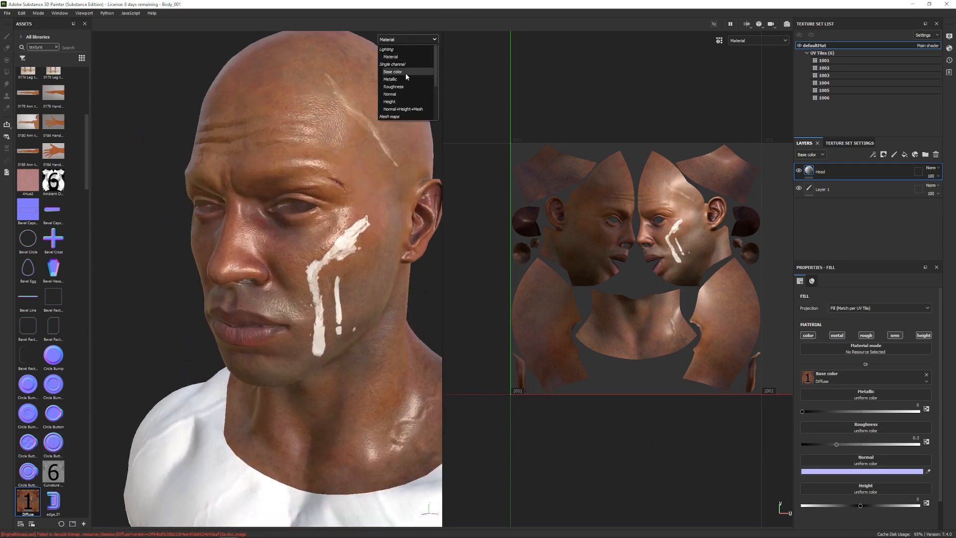
pyautogui.click(406, 74)
pyautogui.scroll(-3, 385, 228)
pyautogui.keyDown('alt'); pyautogui.moveTo(343, 199); pyautogui.dragTo(376, 192); pyautogui.keyUp('alt')
pyautogui.keyDown('alt'); pyautogui.moveTo(374, 213); pyautogui.dragTo(360, 192, button='middle'); pyautogui.keyUp('alt')
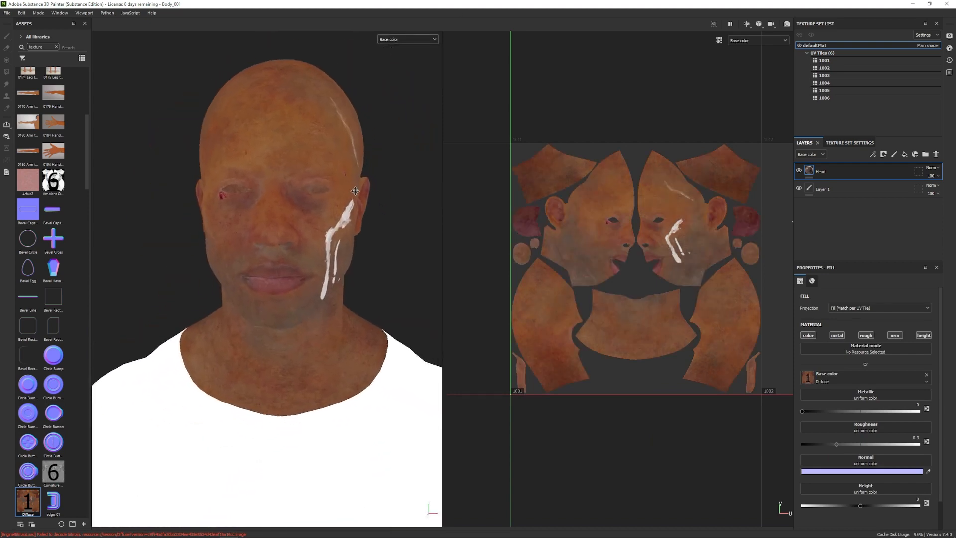
# Check where the head texture ends at the neck and return the viewport to Material display
pyautogui.scroll(-4, 360, 193)
pyautogui.moveTo(286, 195)
pyautogui.keyDown('alt'); pyautogui.mouseDown()
pyautogui.moveTo(237, 200)
pyautogui.moveTo(288, 209)
pyautogui.mouseUp(); pyautogui.keyUp('alt')
pyautogui.keyDown('alt'); pyautogui.moveTo(288, 209); pyautogui.dragTo(332, 261, button='right'); pyautogui.keyUp('alt')
pyautogui.moveTo(332, 261)
pyautogui.keyDown('alt'); pyautogui.mouseDown()
pyautogui.moveTo(349, 257)
pyautogui.moveTo(322, 268)
pyautogui.moveTo(335, 270)
pyautogui.mouseUp(); pyautogui.keyUp('alt')
pyautogui.scroll(-3, 335, 270)
pyautogui.click(409, 40)
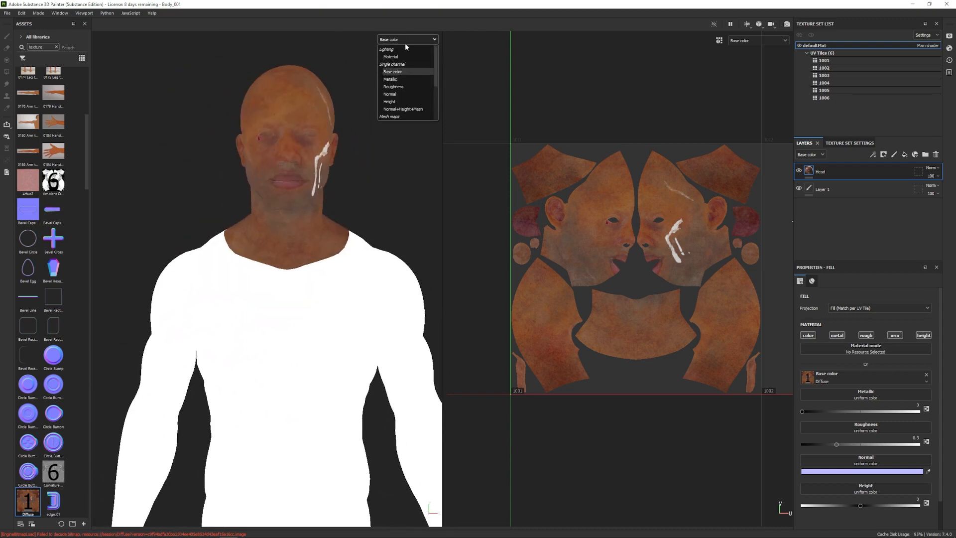
pyautogui.click(391, 57)
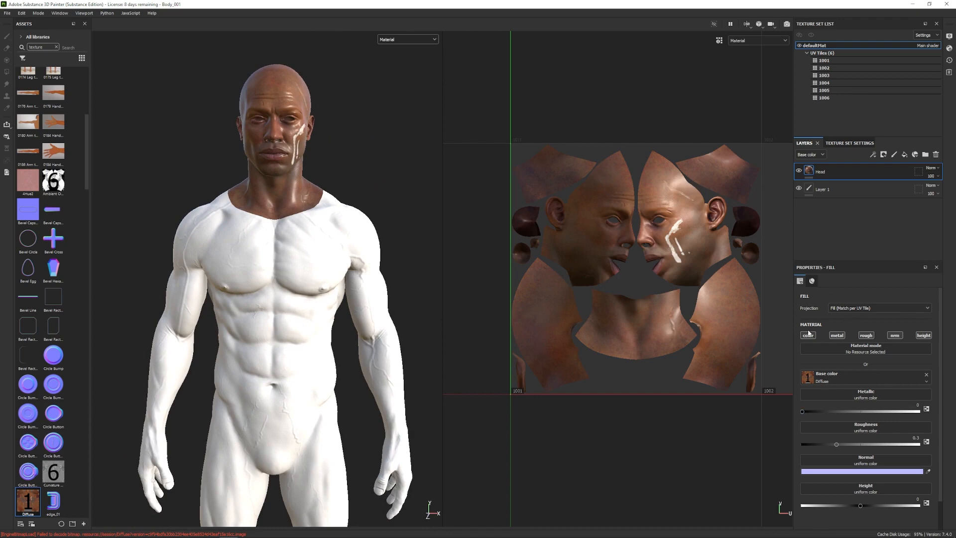
# Add another fill layer above Head and rename it Project Front
pyautogui.click(904, 154)
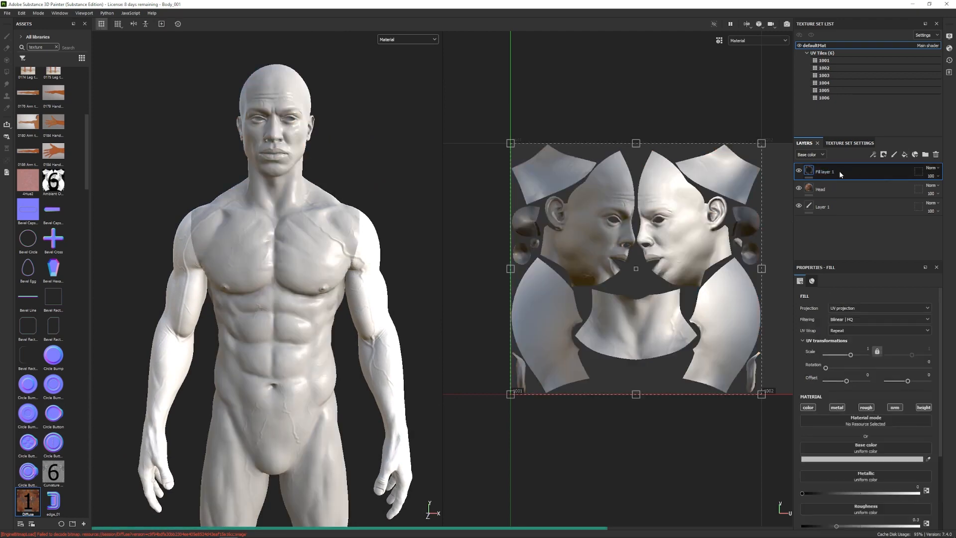
pyautogui.doubleClick(841, 174)
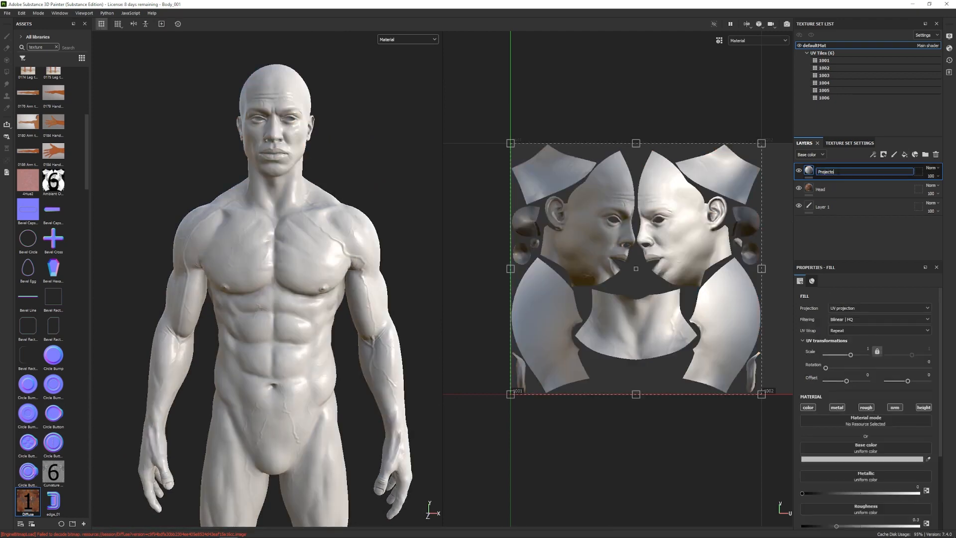
pyautogui.write('Project Front')
pyautogui.press('Return')
pyautogui.scroll(-3, 302, 220)
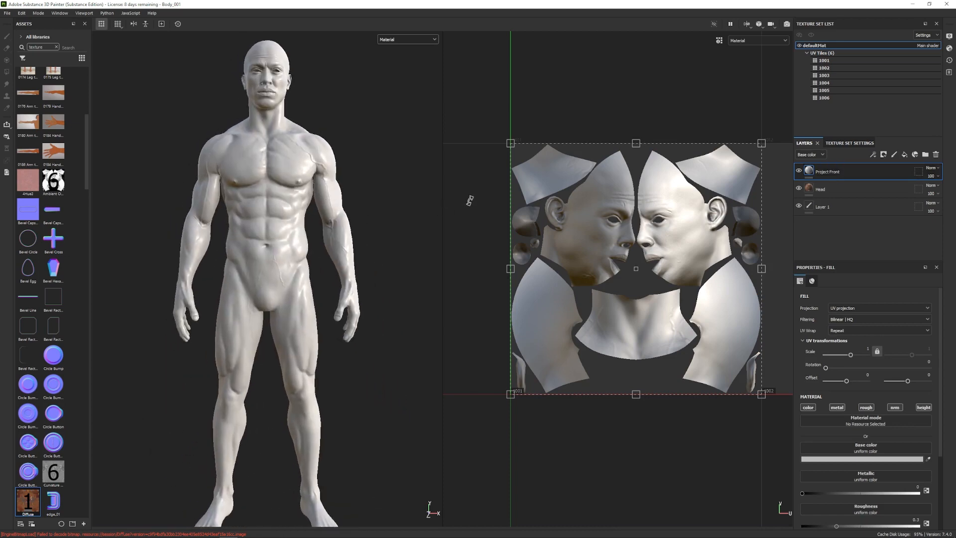
# Show only the 3D view, limit Project Front to the color channel, and assign the 0098 front body photo as its base color
pyautogui.press('F2')
pyautogui.scroll(5, 44, 189)
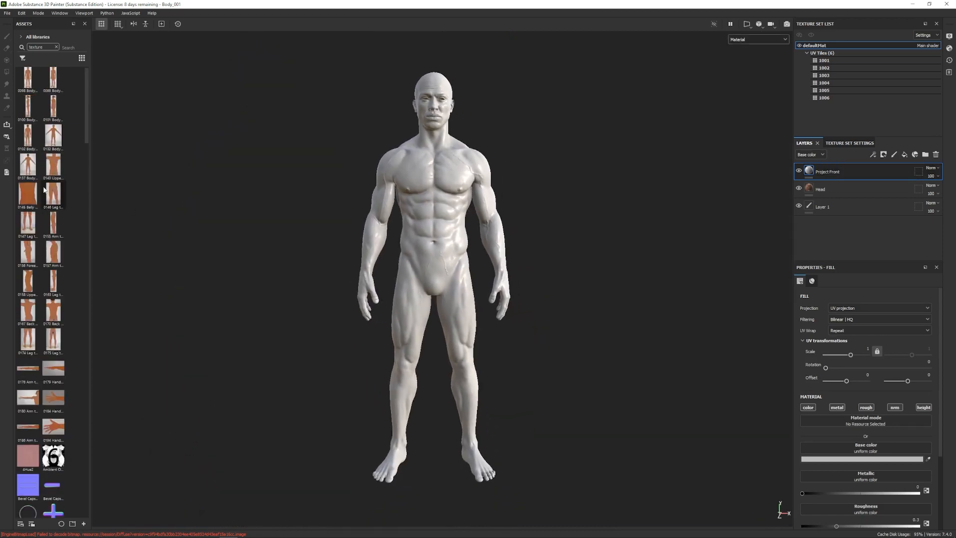
pyautogui.click(812, 408)
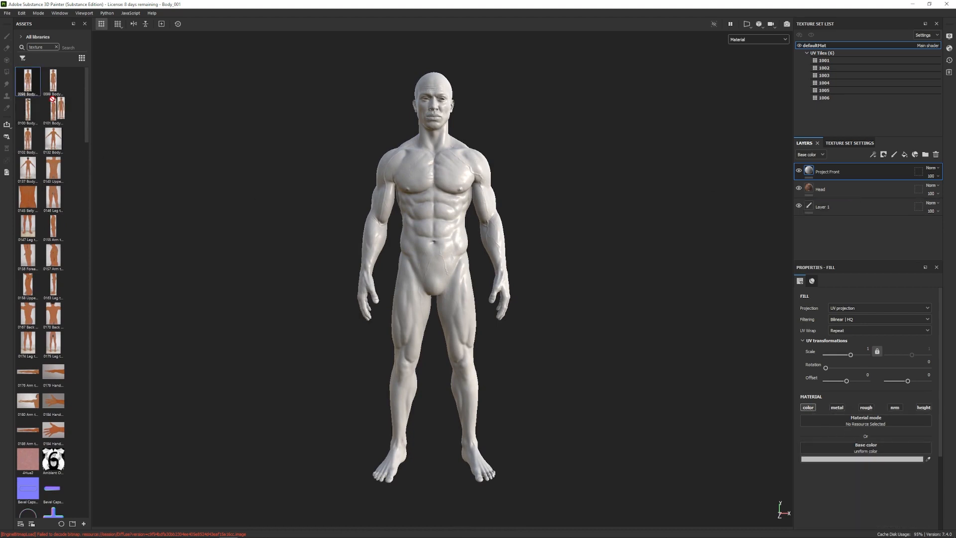
pyautogui.moveTo(860, 450); pyautogui.dragTo(861, 451)
pyautogui.scroll(2, 576, 213)
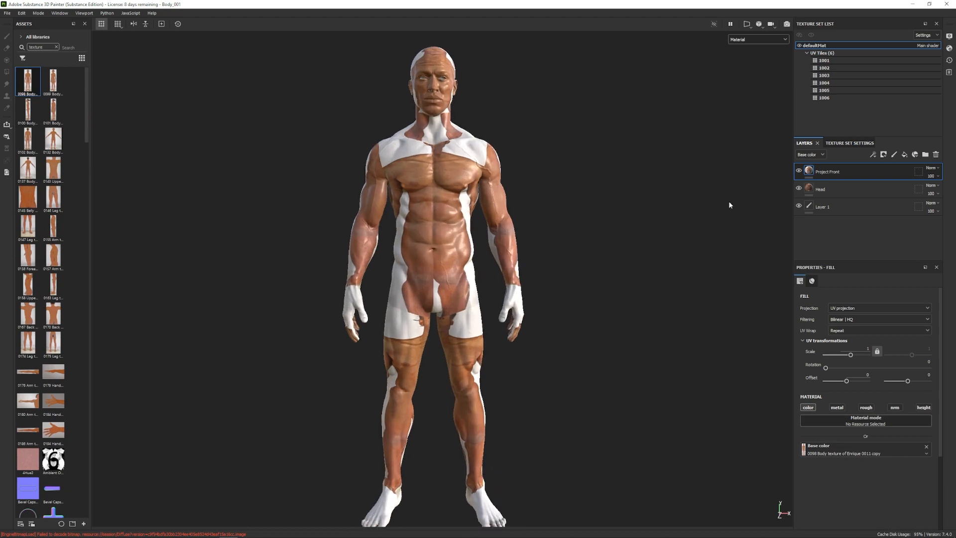
# Switch the Project Front layer to Warp projection and position the projection over the front of the body
pyautogui.click(881, 309)
pyautogui.click(864, 363)
pyautogui.keyDown('alt'); pyautogui.moveTo(539, 213); pyautogui.dragTo(342, 291); pyautogui.keyUp('alt')
pyautogui.press('r')
pyautogui.keyDown('alt'); pyautogui.moveTo(417, 267); pyautogui.dragTo(443, 254); pyautogui.keyUp('alt')
pyautogui.press('w')
pyautogui.moveTo(475, 294); pyautogui.dragTo(472, 294)
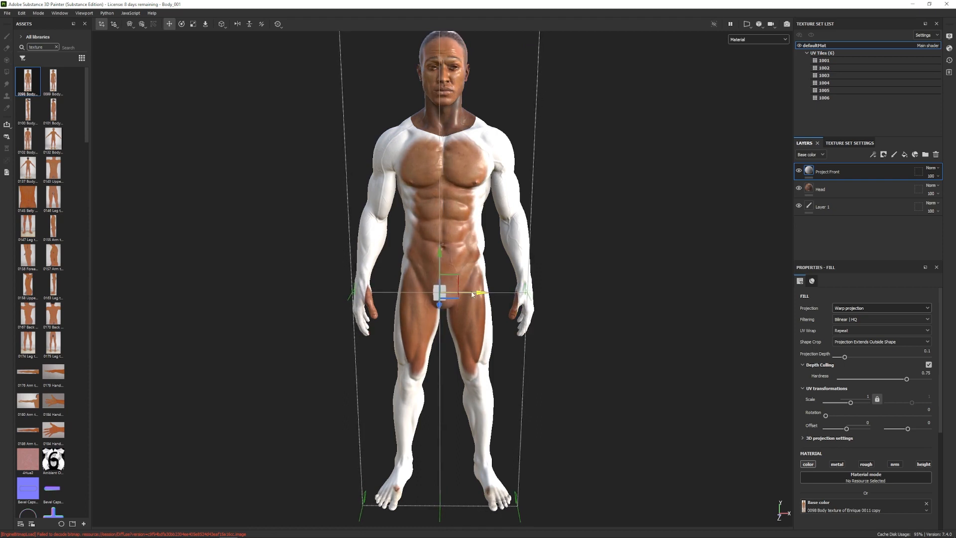
pyautogui.moveTo(441, 259); pyautogui.dragTo(441, 257)
# Set the projection depth to 0.28 and adjust the warp projection's scale to fit the body
pyautogui.keyDown('alt'); pyautogui.moveTo(747, 272); pyautogui.dragTo(938, 411); pyautogui.keyUp('alt')
pyautogui.moveTo(844, 358); pyautogui.dragTo(861, 357)
pyautogui.keyDown('alt'); pyautogui.moveTo(648, 279); pyautogui.dragTo(530, 246); pyautogui.keyUp('alt')
pyautogui.keyDown('alt'); pyautogui.moveTo(531, 246); pyautogui.dragTo(470, 255, button='middle'); pyautogui.keyUp('alt')
pyautogui.keyDown('alt'); pyautogui.moveTo(470, 254); pyautogui.dragTo(429, 260, button='right'); pyautogui.keyUp('alt')
pyautogui.keyDown('alt'); pyautogui.moveTo(429, 260); pyautogui.dragTo(426, 233, button='middle'); pyautogui.keyUp('alt')
pyautogui.press('r')
pyautogui.moveTo(451, 255); pyautogui.dragTo(444, 256)
# Move the warp projection so the front photo lines up with the model's torso and legs
pyautogui.press('w')
pyautogui.keyDown('alt'); pyautogui.moveTo(444, 256); pyautogui.dragTo(392, 289, button='middle'); pyautogui.keyUp('alt')
pyautogui.moveTo(400, 292); pyautogui.dragTo(406, 297)
pyautogui.moveTo(409, 330); pyautogui.dragTo(402, 302)
pyautogui.press('w')
pyautogui.moveTo(438, 335); pyautogui.dragTo(437, 335)
pyautogui.keyDown('alt'); pyautogui.moveTo(404, 292); pyautogui.dragTo(387, 288, button='right'); pyautogui.keyUp('alt')
pyautogui.keyDown('alt'); pyautogui.moveTo(468, 386); pyautogui.dragTo(450, 292, button='middle'); pyautogui.keyUp('alt')
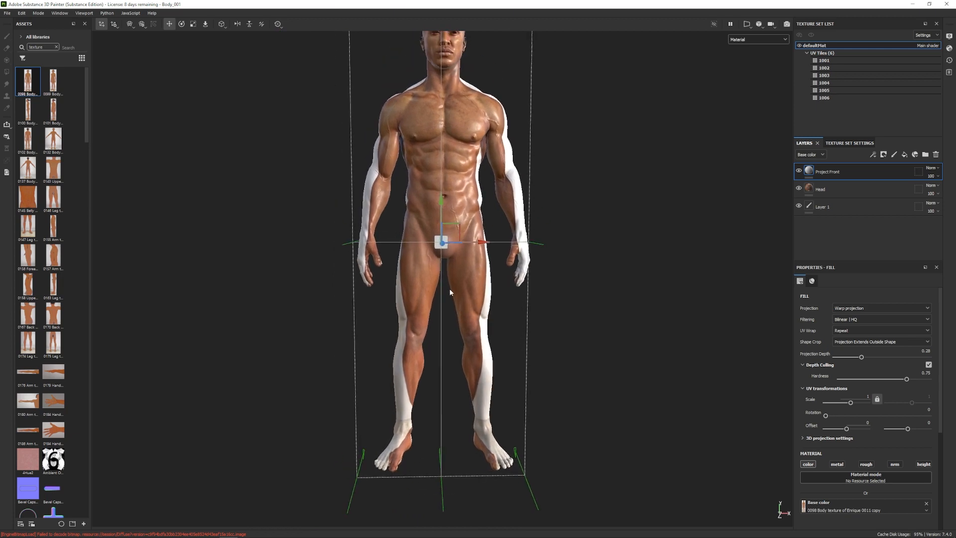
# Shift the warp projection sideways to centre the front photo on the body and switch to scaling it
pyautogui.moveTo(486, 243)
pyautogui.mouseDown()
pyautogui.moveTo(506, 243)
pyautogui.moveTo(478, 243)
pyautogui.mouseUp()
pyautogui.press('w')
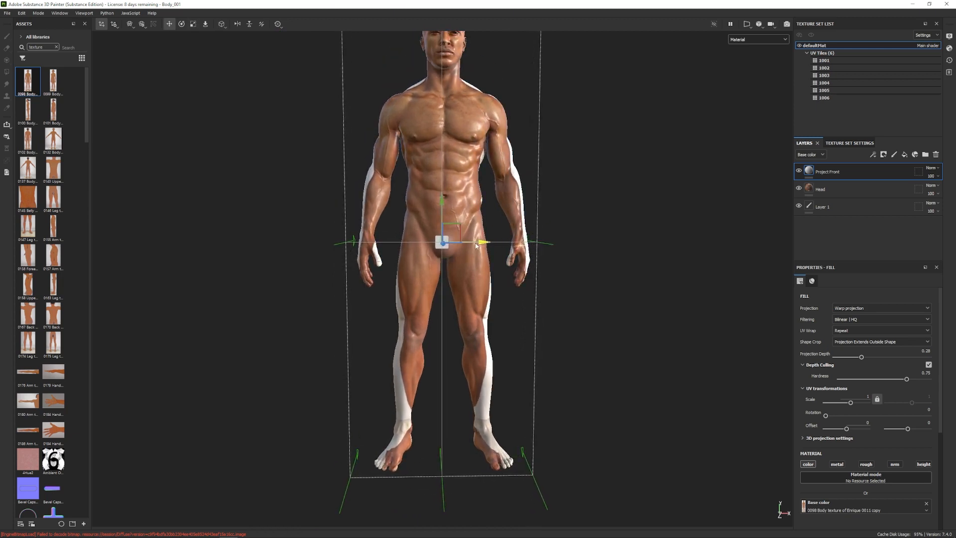
pyautogui.keyDown('alt'); pyautogui.moveTo(478, 245); pyautogui.dragTo(465, 269, button='middle'); pyautogui.keyUp('alt')
pyautogui.moveTo(477, 265); pyautogui.dragTo(486, 264)
pyautogui.press('w')
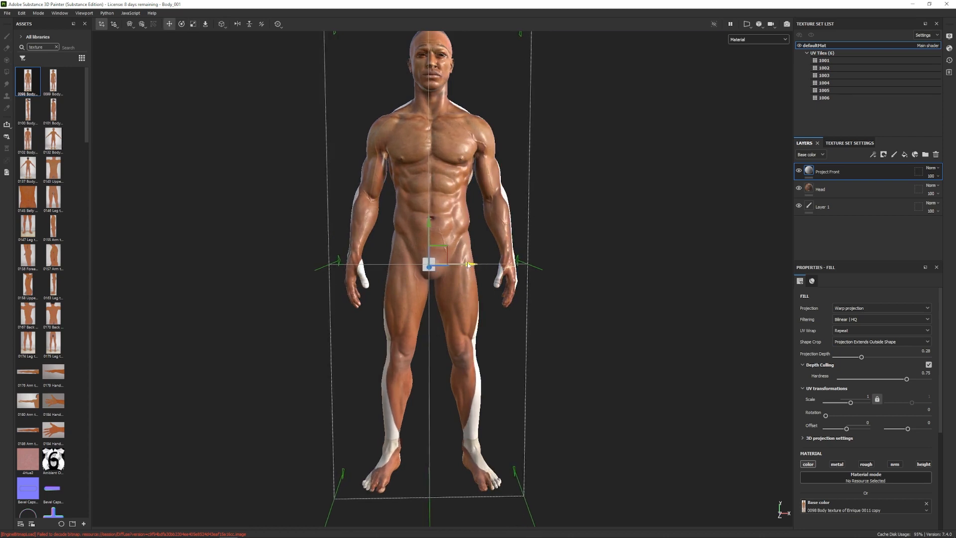
pyautogui.keyDown('alt'); pyautogui.moveTo(467, 264); pyautogui.dragTo(466, 296, button='middle'); pyautogui.keyUp('alt')
pyautogui.press('r')
pyautogui.moveTo(467, 295); pyautogui.dragTo(279, 139)
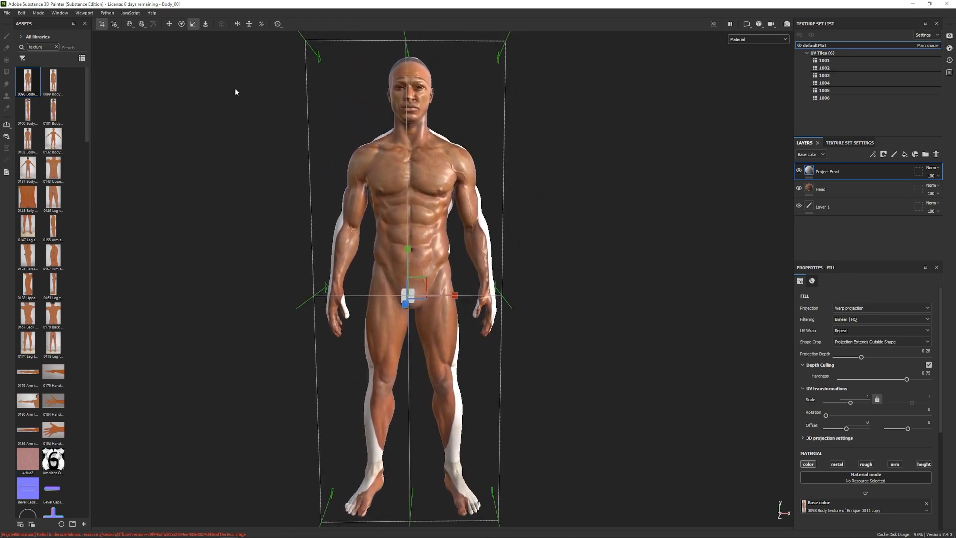
pyautogui.click(141, 24)
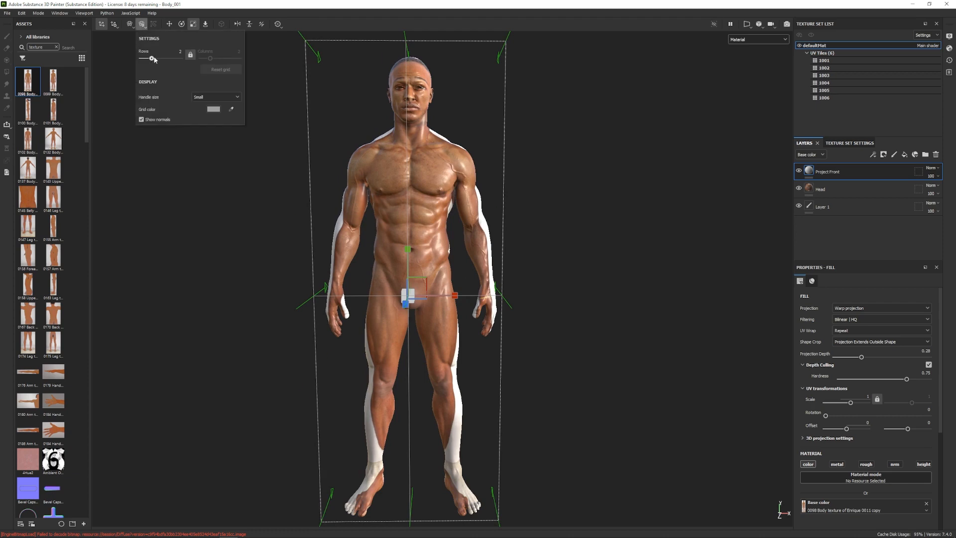
pyautogui.moveTo(154, 59); pyautogui.dragTo(162, 59)
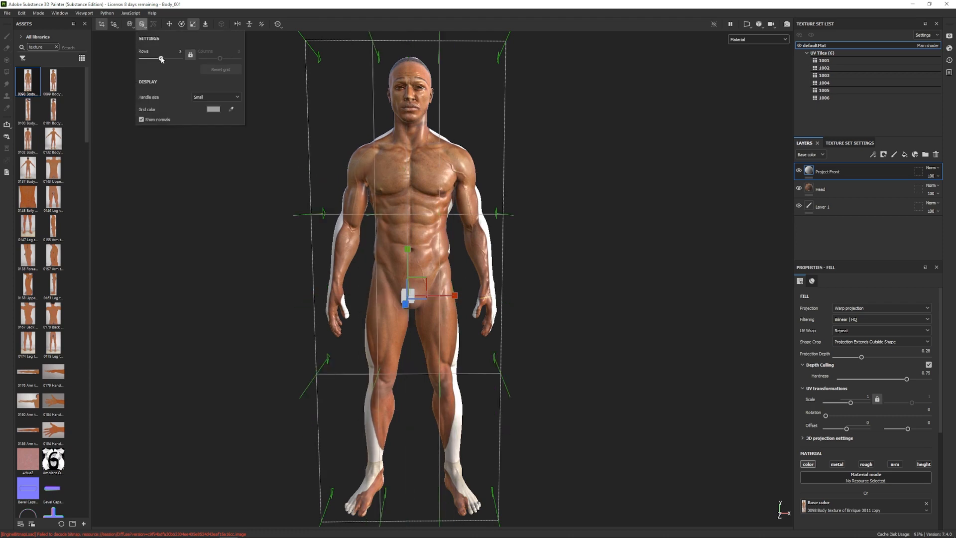
pyautogui.keyDown('alt'); pyautogui.moveTo(448, 189); pyautogui.dragTo(448, 211); pyautogui.keyUp('alt')
pyautogui.click(142, 24)
pyautogui.moveTo(161, 58); pyautogui.dragTo(153, 60)
pyautogui.keyDown('alt'); pyautogui.moveTo(298, 131); pyautogui.dragTo(342, 134); pyautogui.keyUp('alt')
# Split the warp grid horizontally at chest level and again just below the knees
pyautogui.click(130, 25)
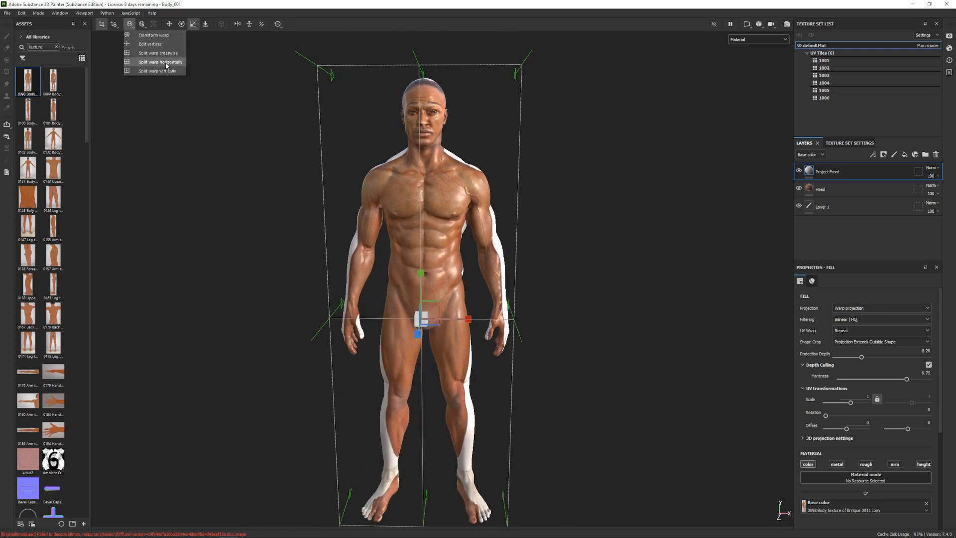
pyautogui.click(164, 64)
pyautogui.click(417, 203)
pyautogui.keyDown('alt'); pyautogui.moveTo(471, 244); pyautogui.dragTo(419, 196); pyautogui.keyUp('alt')
pyautogui.scroll(2, 423, 199)
pyautogui.keyDown('alt'); pyautogui.moveTo(438, 497); pyautogui.dragTo(440, 320, button='middle'); pyautogui.keyUp('alt')
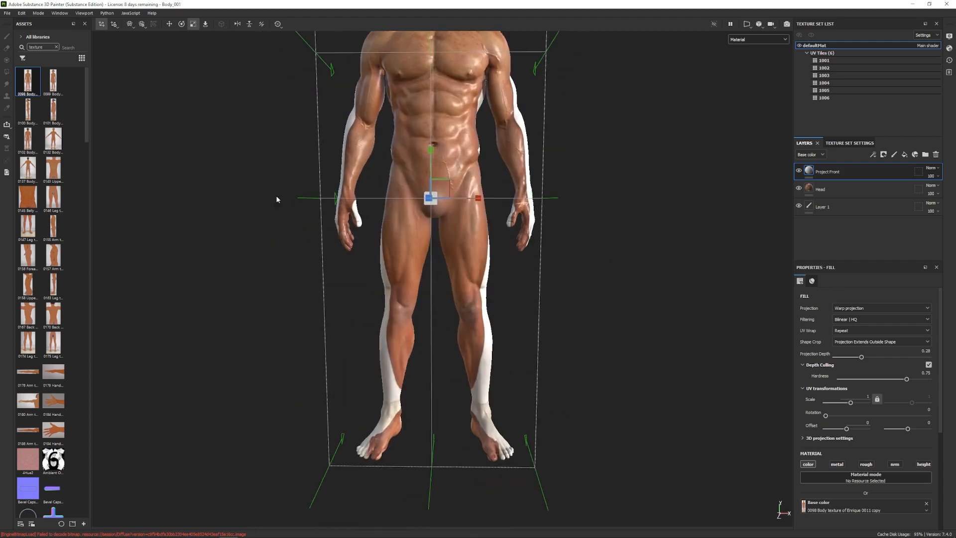
pyautogui.click(130, 24)
pyautogui.click(158, 62)
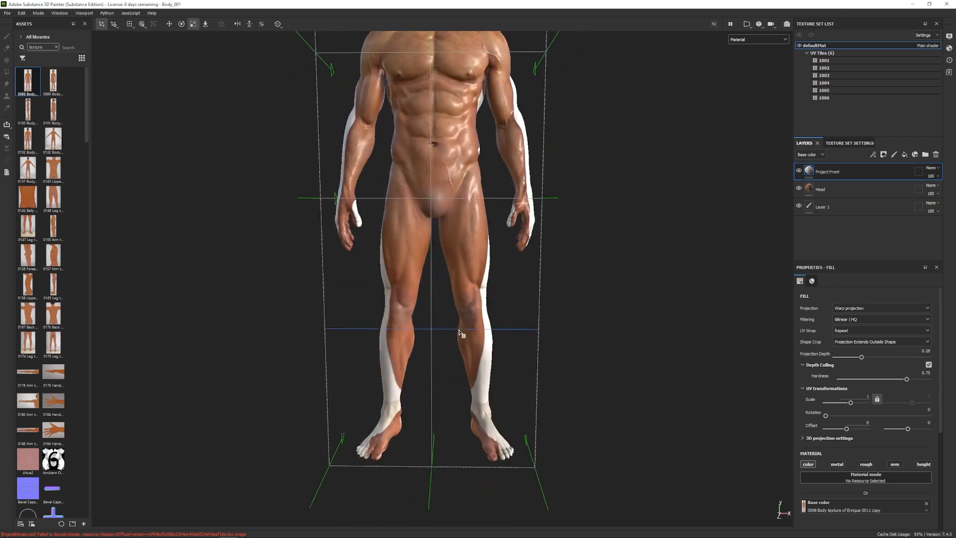
pyautogui.click(437, 315)
pyautogui.keyDown('alt'); pyautogui.moveTo(494, 385); pyautogui.dragTo(474, 331, button='middle'); pyautogui.keyUp('alt')
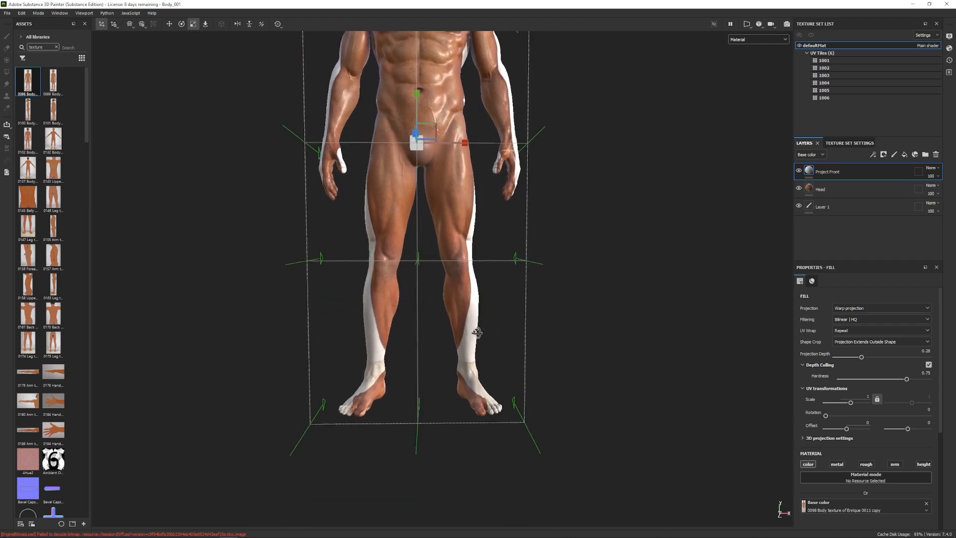
pyautogui.keyDown('alt'); pyautogui.moveTo(365, 264); pyautogui.dragTo(368, 265); pyautogui.keyUp('alt')
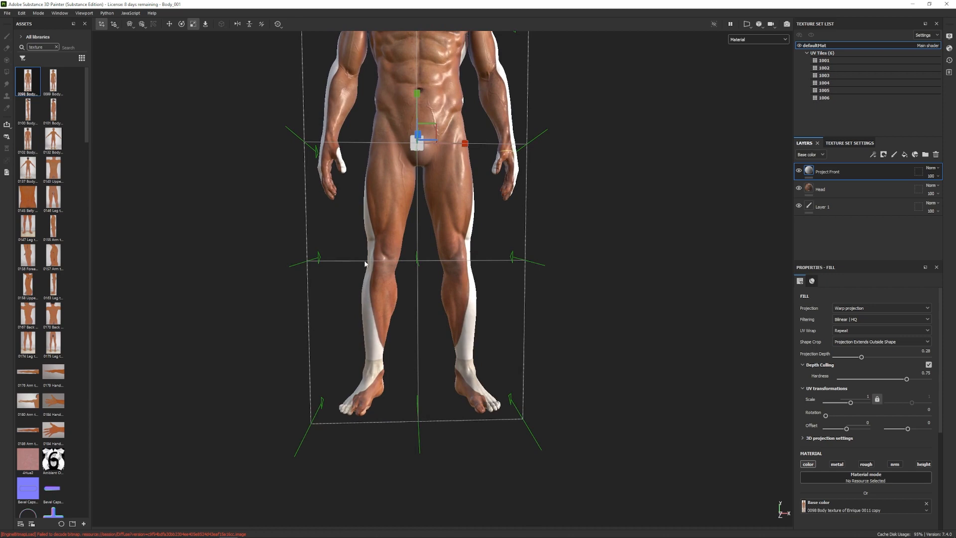
# Switch the warp to vertex editing and snap the grid's central vertices onto the body surface at the pelvis and legs
pyautogui.click(130, 25)
pyautogui.click(156, 46)
pyautogui.keyDown('alt'); pyautogui.moveTo(157, 47); pyautogui.dragTo(171, 38); pyautogui.keyUp('alt')
pyautogui.click(144, 24)
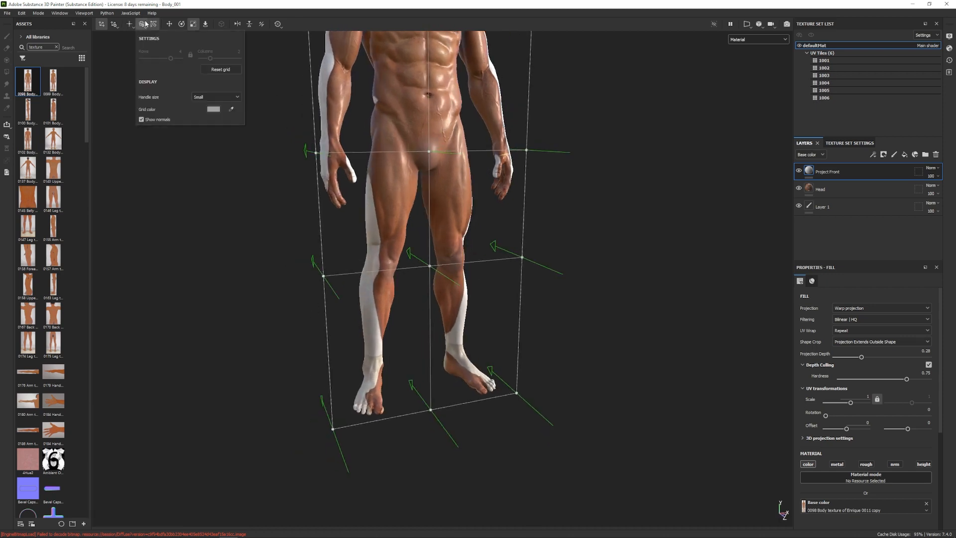
pyautogui.click(205, 28)
pyautogui.keyDown('alt'); pyautogui.moveTo(439, 255); pyautogui.dragTo(424, 293); pyautogui.keyUp('alt')
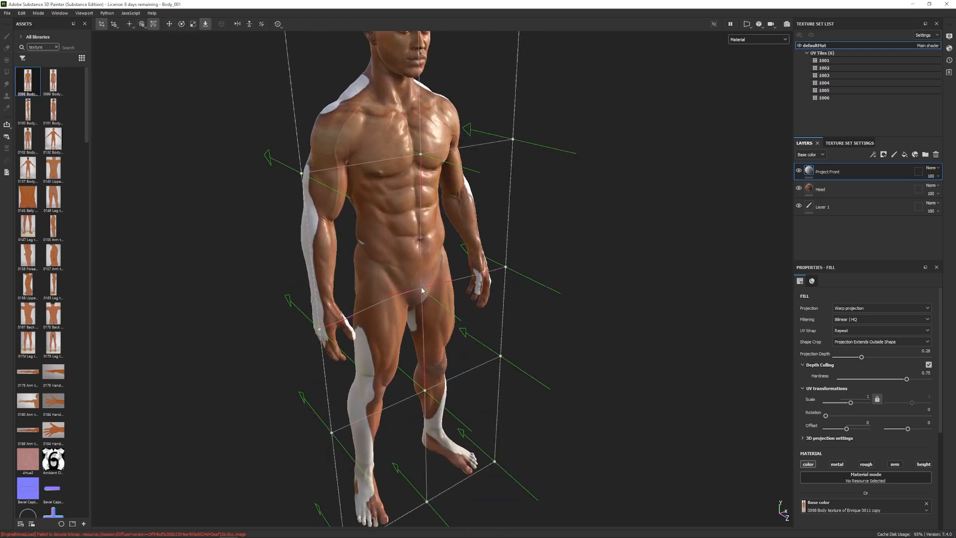
pyautogui.moveTo(422, 292)
pyautogui.keyDown('alt'); pyautogui.mouseDown()
pyautogui.moveTo(359, 257)
pyautogui.moveTo(369, 278)
pyautogui.moveTo(411, 295)
pyautogui.mouseUp(); pyautogui.keyUp('alt')
pyautogui.keyDown('alt'); pyautogui.moveTo(417, 232); pyautogui.dragTo(398, 196); pyautogui.keyUp('alt')
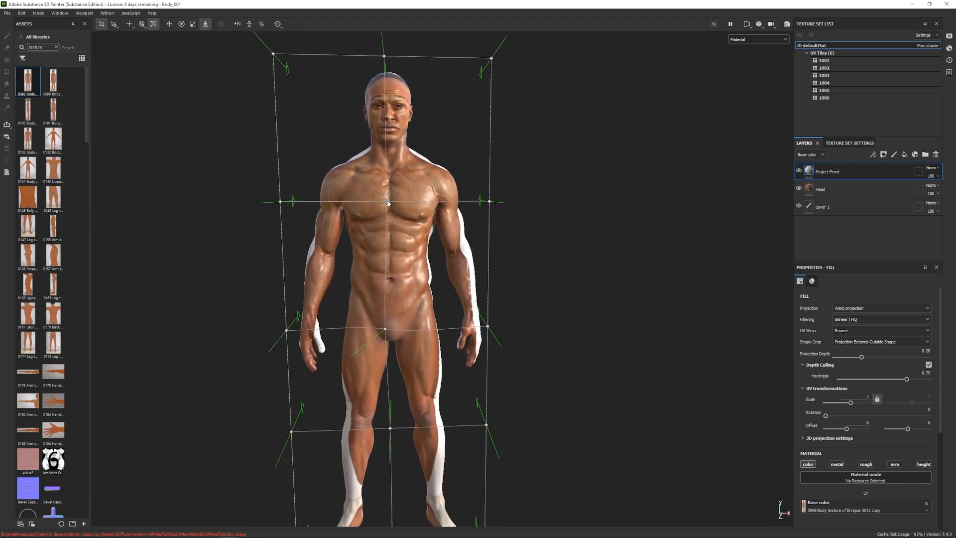
# Undo the single chest vertex move, select the whole chest row of vertices, and raise it slightly
pyautogui.moveTo(387, 187); pyautogui.dragTo(387, 182)
pyautogui.hotkey('ctrl', 'z')
pyautogui.moveTo(234, 166); pyautogui.dragTo(606, 226)
pyautogui.moveTo(387, 171); pyautogui.dragTo(390, 166)
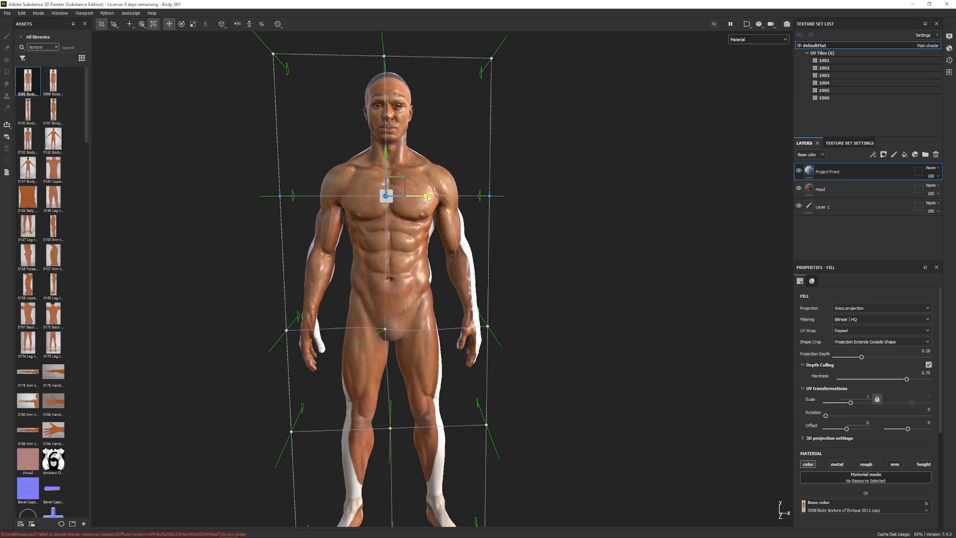
pyautogui.moveTo(428, 198); pyautogui.dragTo(428, 198)
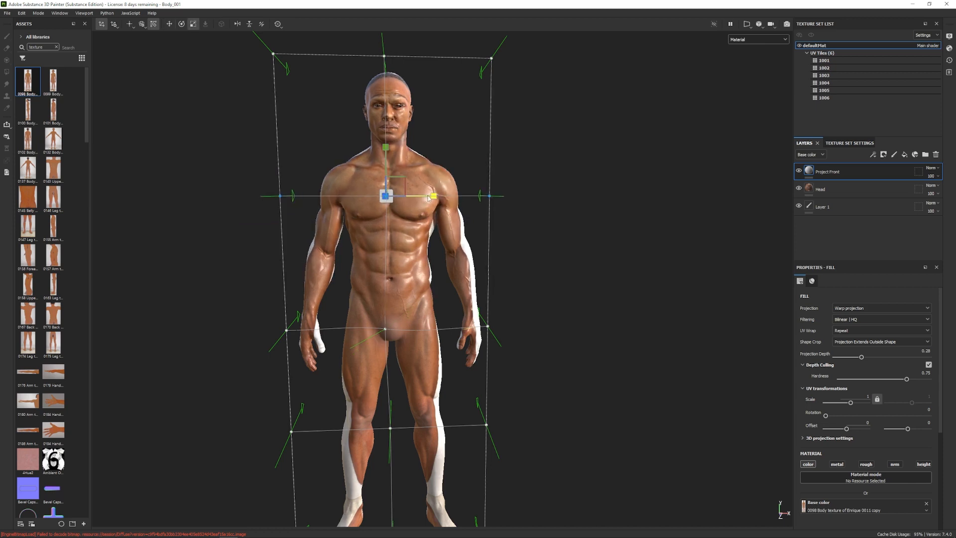
# Split the warp grid vertically on both sides of the centre line, through each side of the chest
pyautogui.click(143, 27)
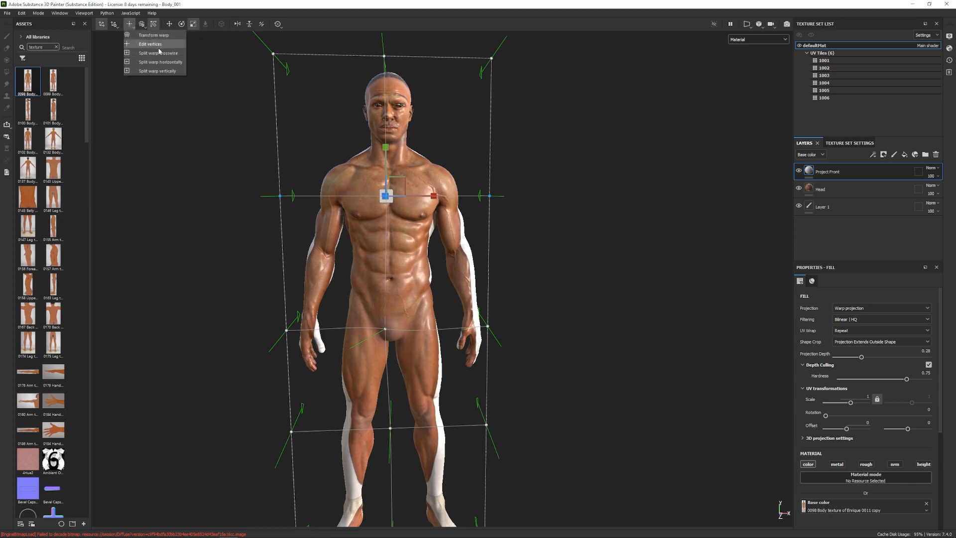
pyautogui.click(164, 71)
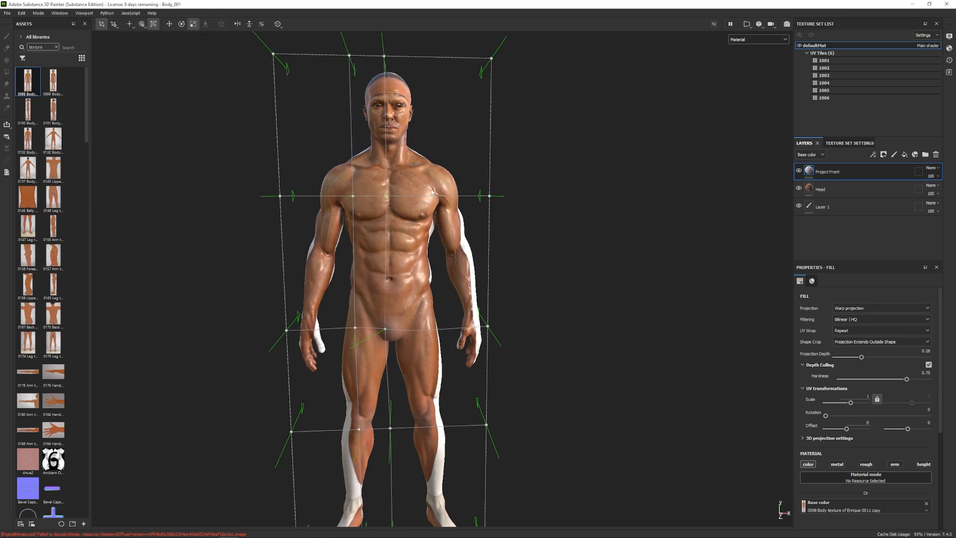
pyautogui.click(131, 26)
pyautogui.click(159, 64)
pyautogui.keyDown('alt'); pyautogui.moveTo(425, 188); pyautogui.dragTo(333, 168); pyautogui.keyUp('alt')
# Snap the central chest vertex to the body and shift the side chest vertices to fit the photo
pyautogui.click(208, 26)
pyautogui.keyDown('alt'); pyautogui.moveTo(398, 205); pyautogui.dragTo(381, 225); pyautogui.keyUp('alt')
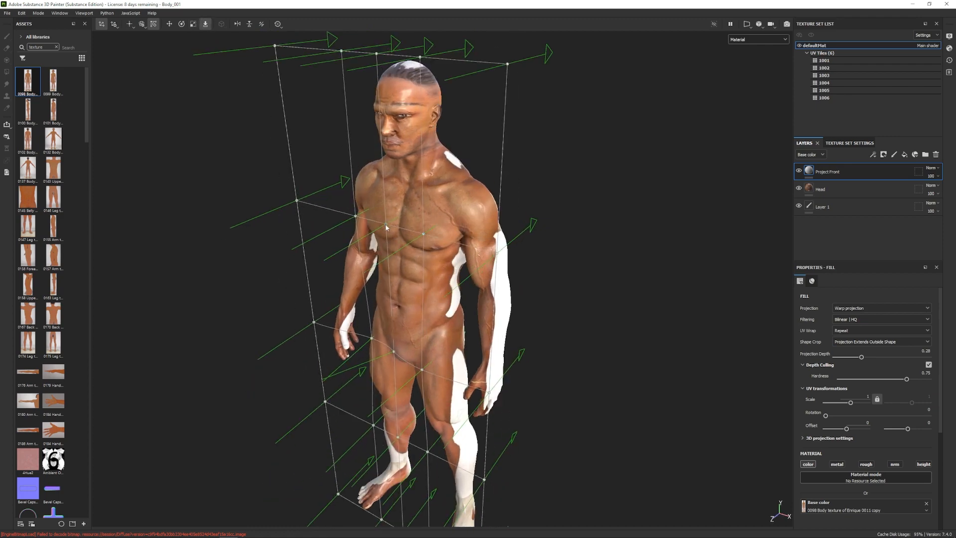
pyautogui.keyDown('alt'); pyautogui.moveTo(397, 238); pyautogui.dragTo(435, 225); pyautogui.keyUp('alt')
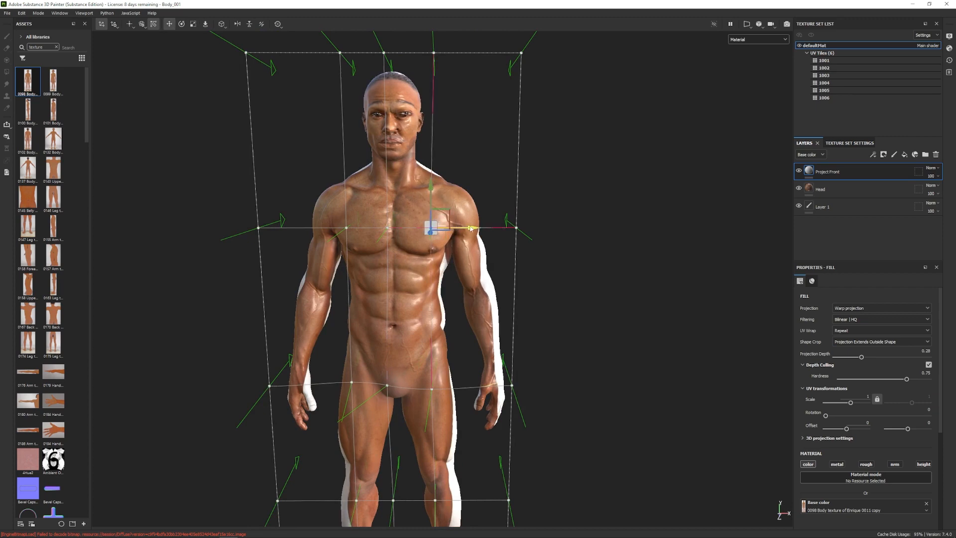
pyautogui.keyDown('alt'); pyautogui.moveTo(454, 247); pyautogui.dragTo(308, 236); pyautogui.keyUp('alt')
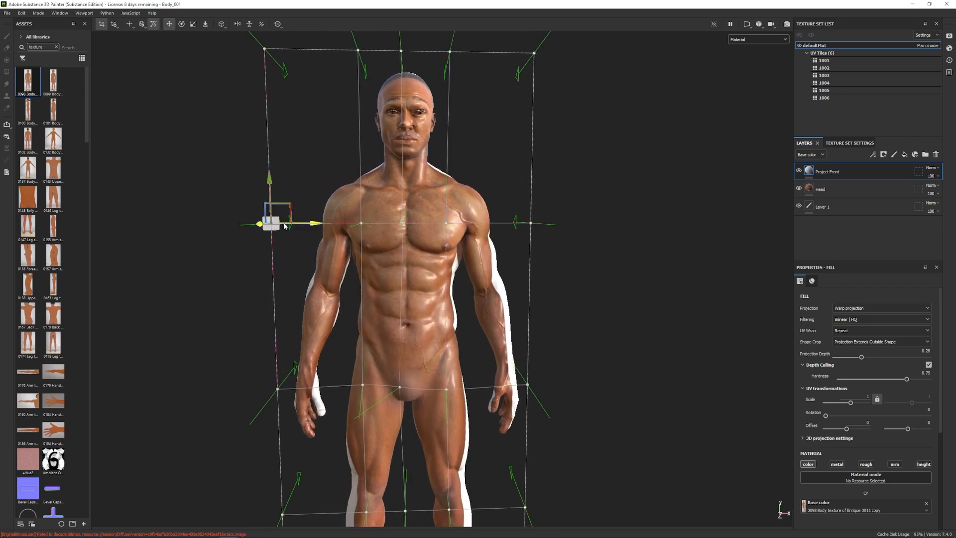
pyautogui.click(361, 224)
pyautogui.moveTo(397, 225); pyautogui.dragTo(399, 225)
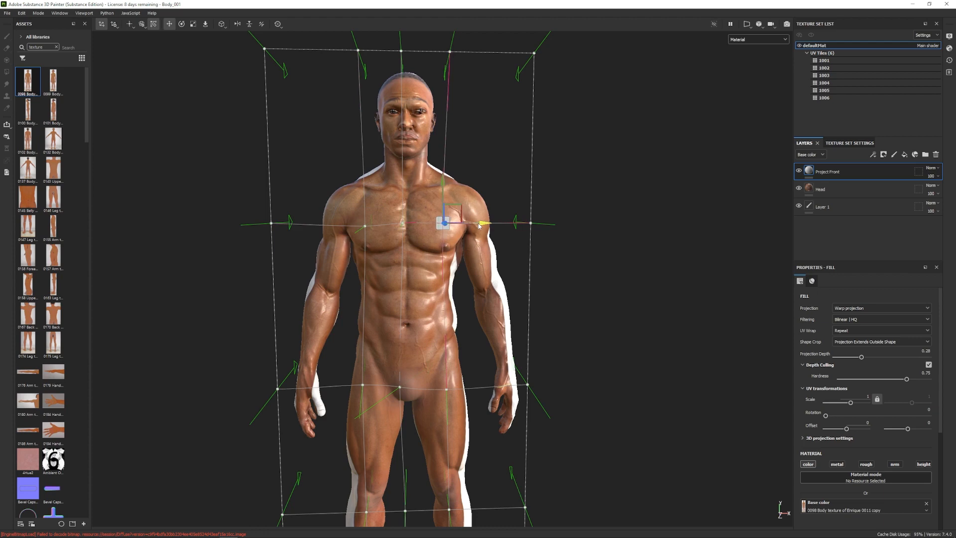
# Snap the side vertices at the chest and hips onto the body surface
pyautogui.scroll(3, 480, 225)
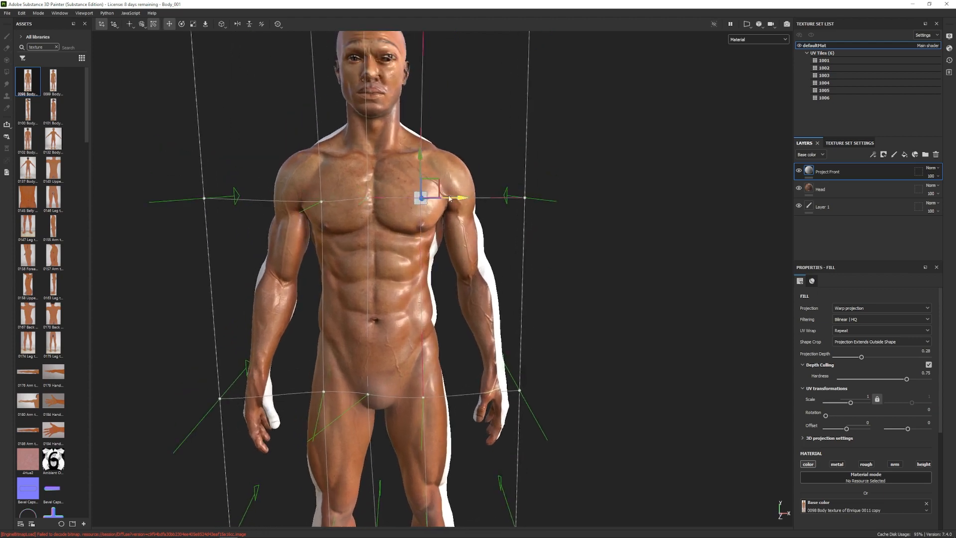
pyautogui.keyDown('alt'); pyautogui.moveTo(447, 232); pyautogui.dragTo(498, 218); pyautogui.keyUp('alt')
pyautogui.click(205, 24)
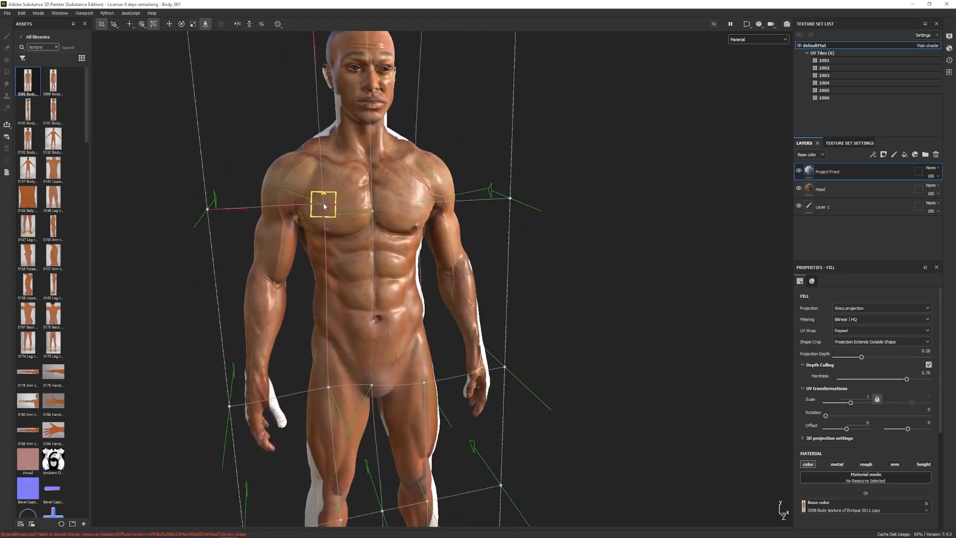
pyautogui.keyDown('alt'); pyautogui.moveTo(418, 232); pyautogui.dragTo(365, 342); pyautogui.keyUp('alt')
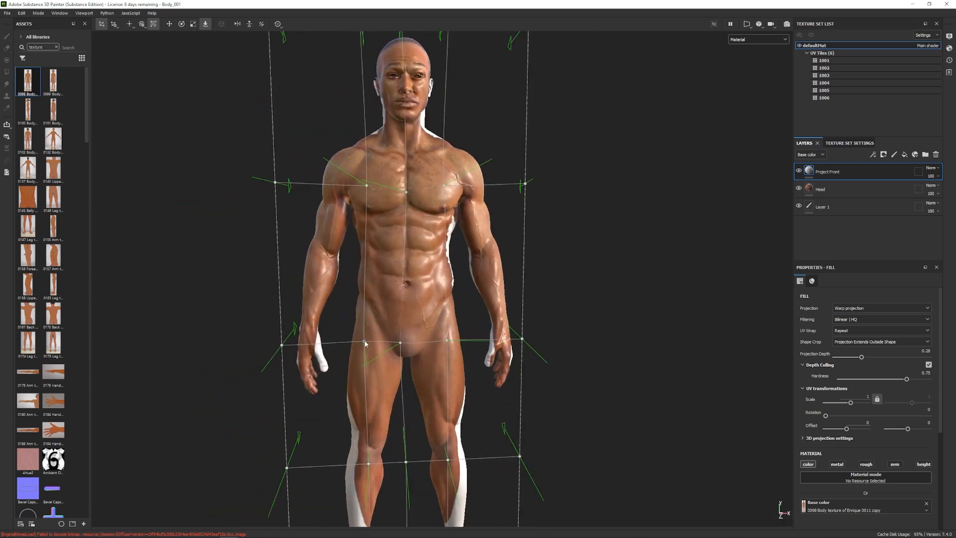
# Move the knee and foot vertices of the model's right leg outward so the photo covers the leg
pyautogui.keyDown('alt'); pyautogui.moveTo(395, 386); pyautogui.dragTo(348, 258, button='middle'); pyautogui.keyUp('alt')
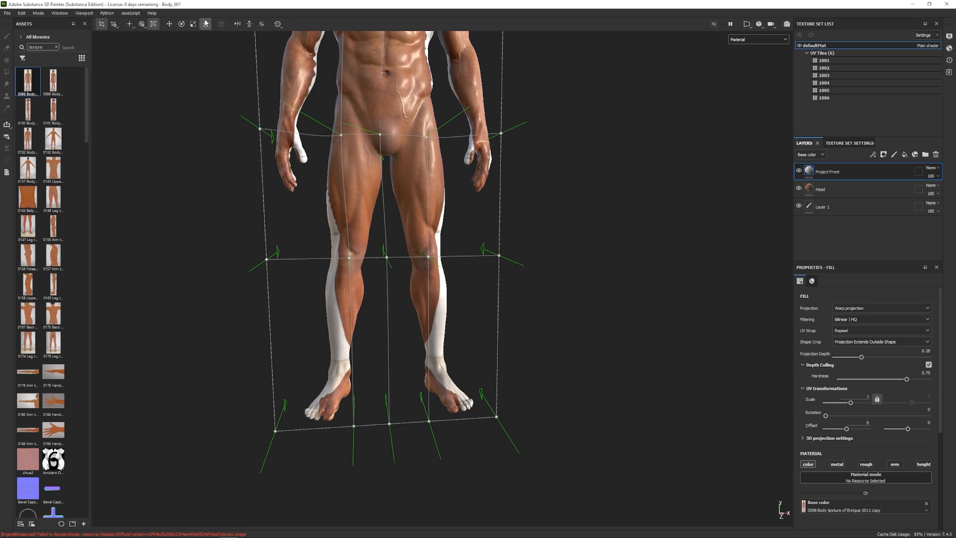
pyautogui.press('w')
pyautogui.moveTo(379, 258); pyautogui.dragTo(363, 259)
pyautogui.keyDown('alt'); pyautogui.moveTo(355, 429); pyautogui.dragTo(360, 359, button='middle'); pyautogui.keyUp('alt')
pyautogui.click(360, 357)
pyautogui.moveTo(392, 356); pyautogui.dragTo(369, 358)
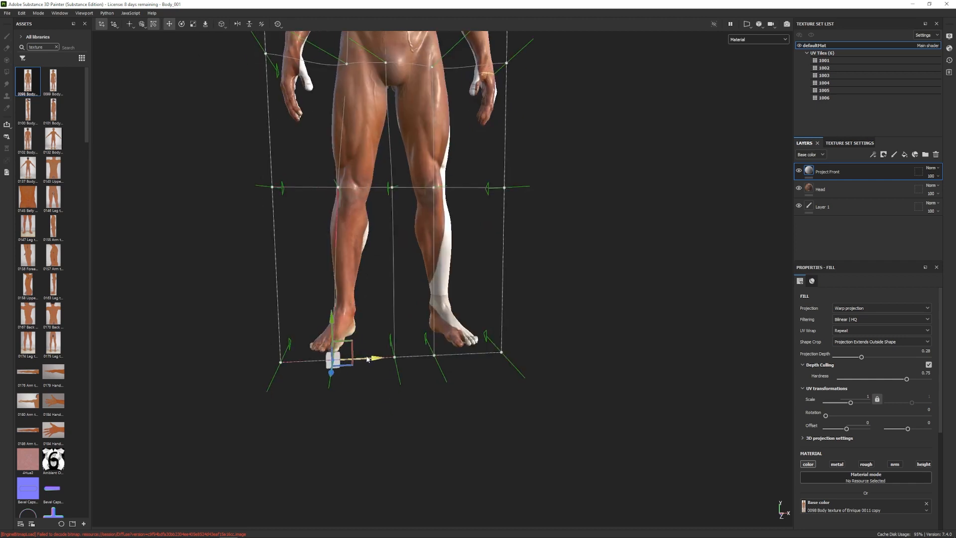
# Move the foot vertex of the model's left leg outward and adjust its knee vertex to match
pyautogui.keyDown('alt'); pyautogui.moveTo(400, 237); pyautogui.dragTo(347, 245); pyautogui.keyUp('alt')
pyautogui.keyDown('alt'); pyautogui.moveTo(347, 245); pyautogui.dragTo(254, 310, button='middle'); pyautogui.keyUp('alt')
pyautogui.moveTo(429, 424); pyautogui.dragTo(442, 423)
pyautogui.click(337, 253)
pyautogui.moveTo(375, 252); pyautogui.dragTo(369, 199)
# Adjust the chest vertex on the model's left side to refine the photo's fit on the torso
pyautogui.keyDown('alt'); pyautogui.moveTo(382, 141); pyautogui.dragTo(402, 383, button='middle'); pyautogui.keyUp('alt')
pyautogui.keyDown('alt'); pyautogui.moveTo(401, 384); pyautogui.dragTo(359, 231); pyautogui.keyUp('alt')
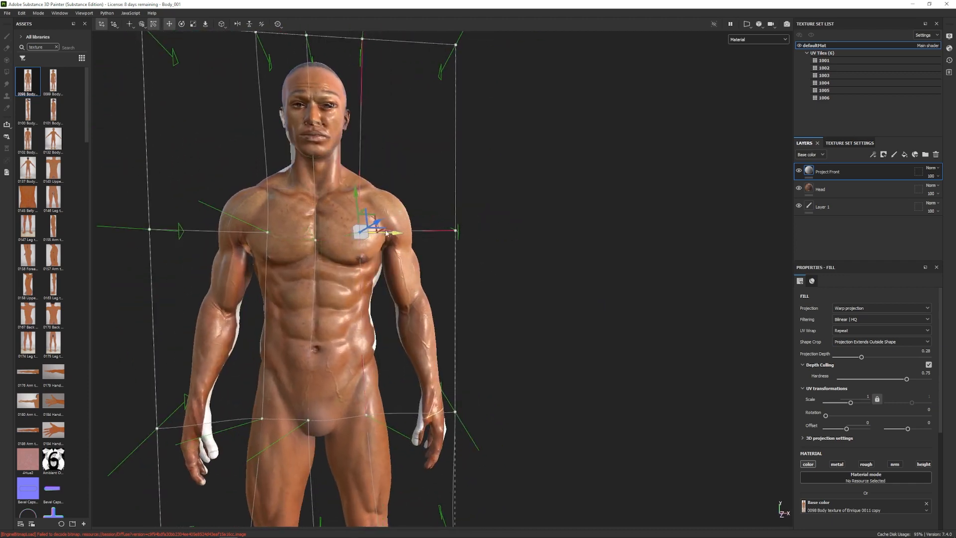
pyautogui.keyDown('alt'); pyautogui.moveTo(371, 219); pyautogui.dragTo(391, 276); pyautogui.keyUp('alt')
pyautogui.keyDown('alt'); pyautogui.moveTo(391, 276); pyautogui.dragTo(379, 333, button='right'); pyautogui.keyUp('alt')
pyautogui.keyDown('alt'); pyautogui.moveTo(379, 333); pyautogui.dragTo(394, 356, button='middle'); pyautogui.keyUp('alt')
pyautogui.keyDown('alt'); pyautogui.moveTo(362, 209); pyautogui.dragTo(422, 274, button='middle'); pyautogui.keyUp('alt')
pyautogui.keyDown('alt'); pyautogui.moveTo(422, 274); pyautogui.dragTo(463, 156); pyautogui.keyUp('alt')
# Split the warp grid at face level and snap the new central vertex onto the head
pyautogui.click(142, 25)
pyautogui.click(130, 24)
pyautogui.click(149, 51)
pyautogui.click(363, 217)
pyautogui.keyDown('alt'); pyautogui.moveTo(363, 217); pyautogui.dragTo(264, 199); pyautogui.keyUp('alt')
pyautogui.keyDown('alt'); pyautogui.moveTo(363, 223); pyautogui.dragTo(364, 225); pyautogui.keyUp('alt')
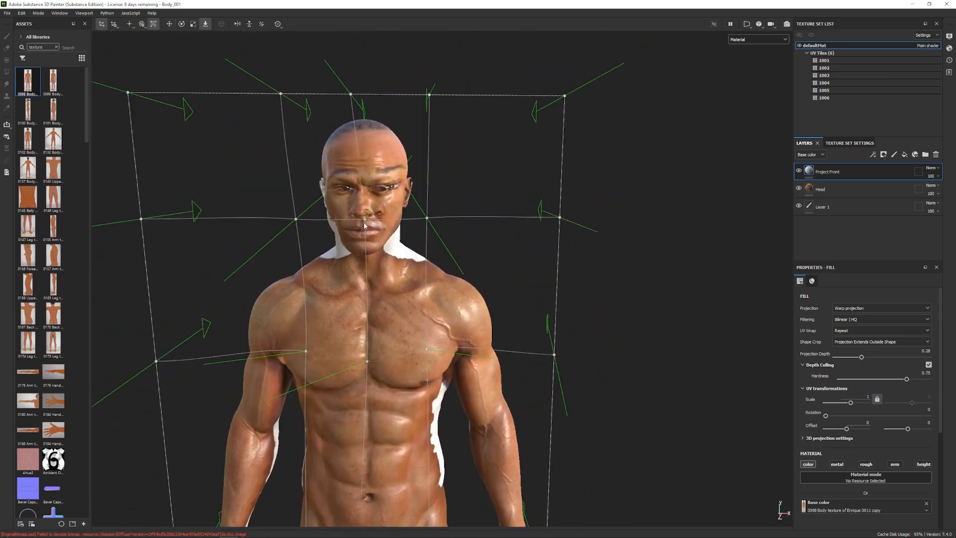
# Refine the warp vertices around the head, chest and arms to fit the front photo
pyautogui.keyDown('alt'); pyautogui.moveTo(399, 255); pyautogui.dragTo(215, 19); pyautogui.keyUp('alt')
pyautogui.keyDown('alt'); pyautogui.moveTo(408, 234); pyautogui.dragTo(558, 229); pyautogui.keyUp('alt')
pyautogui.scroll(-3, 498, 259)
pyautogui.moveTo(371, 361)
pyautogui.keyDown('alt'); pyautogui.mouseDown(button='middle')
pyautogui.moveTo(368, 281)
pyautogui.moveTo(311, 261)
pyautogui.moveTo(362, 361)
pyautogui.mouseUp(button='middle'); pyautogui.keyUp('alt')
pyautogui.scroll(2, 367, 284)
pyautogui.click(356, 348)
pyautogui.scroll(-2, 357, 311)
pyautogui.click(242, 391)
pyautogui.moveTo(292, 384)
pyautogui.keyDown('alt'); pyautogui.mouseDown()
pyautogui.moveTo(366, 395)
pyautogui.moveTo(299, 383)
pyautogui.mouseUp(); pyautogui.keyUp('alt')
pyautogui.moveTo(300, 383)
pyautogui.keyDown('alt'); pyautogui.mouseDown()
pyautogui.moveTo(310, 384)
pyautogui.moveTo(286, 382)
pyautogui.mouseUp(); pyautogui.keyUp('alt')
pyautogui.click(512, 378)
pyautogui.keyDown('alt'); pyautogui.moveTo(432, 259); pyautogui.dragTo(379, 248); pyautogui.keyUp('alt')
# Split the warp grid horizontally across the abdomen
pyautogui.click(130, 24)
pyautogui.click(165, 56)
pyautogui.moveTo(482, 283)
pyautogui.mouseDown()
pyautogui.moveTo(468, 284)
pyautogui.moveTo(482, 283)
pyautogui.mouseUp()
# Move the outer chest and abdomen vertices beside the model's right arm inward to align the photo's arm
pyautogui.keyDown('alt'); pyautogui.moveTo(228, 285); pyautogui.dragTo(236, 279); pyautogui.keyUp('alt')
pyautogui.click(179, 195)
pyautogui.moveTo(218, 198); pyautogui.dragTo(247, 200)
pyautogui.moveTo(230, 285); pyautogui.dragTo(260, 258)
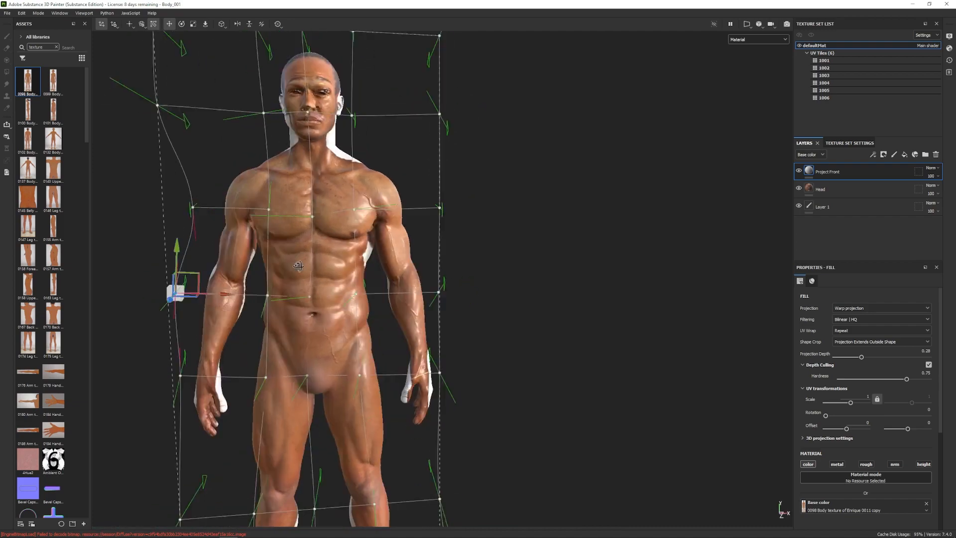
# Raise the face-level warp vertex beside the model's left cheek slightly
pyautogui.keyDown('alt'); pyautogui.moveTo(279, 189); pyautogui.dragTo(273, 296, button='middle'); pyautogui.keyUp('alt')
pyautogui.click(347, 225)
pyautogui.moveTo(348, 201); pyautogui.dragTo(352, 195)
pyautogui.keyDown('alt'); pyautogui.moveTo(279, 278); pyautogui.dragTo(214, 278); pyautogui.keyUp('alt')
pyautogui.keyDown('alt'); pyautogui.moveTo(279, 279); pyautogui.dragTo(288, 205, button='middle'); pyautogui.keyUp('alt')
pyautogui.keyDown('alt'); pyautogui.moveTo(259, 269); pyautogui.dragTo(334, 289); pyautogui.keyUp('alt')
# Set the viewport to display only the Base color channel
pyautogui.click(758, 39)
pyautogui.click(742, 68)
pyautogui.scroll(-1, 348, 269)
pyautogui.keyDown('alt'); pyautogui.moveTo(359, 255); pyautogui.dragTo(391, 279, button='middle'); pyautogui.keyUp('alt')
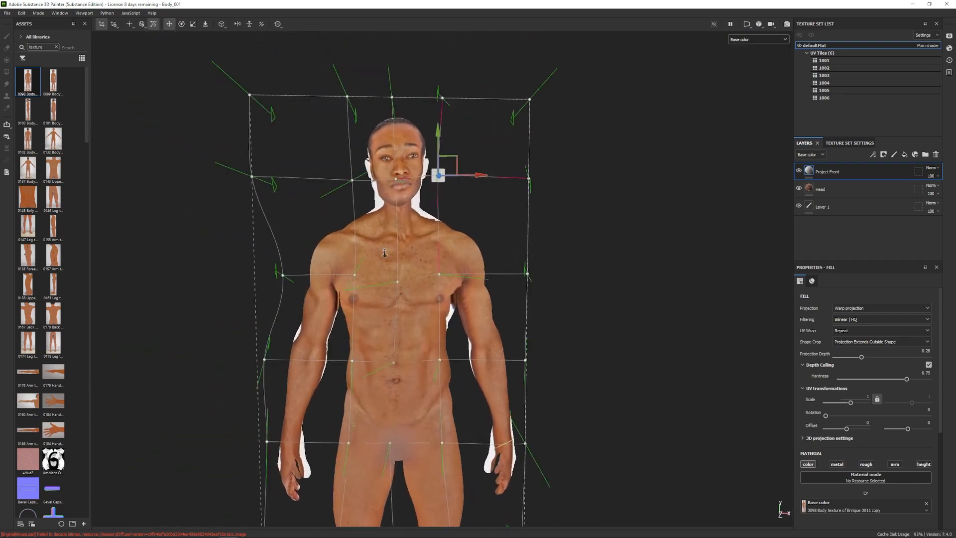
# Adjust the central chest vertex and the two face-level vertices beside the head to align the photo's features
pyautogui.scroll(1, 391, 279)
pyautogui.click(398, 170)
pyautogui.click(398, 286)
pyautogui.moveTo(432, 285); pyautogui.dragTo(414, 289)
pyautogui.click(347, 171)
pyautogui.moveTo(347, 138); pyautogui.dragTo(347, 135)
pyautogui.click(446, 165)
pyautogui.moveTo(445, 133); pyautogui.dragTo(445, 136)
# Examine how the projected front photo covers the head, torso and arms
pyautogui.keyDown('alt'); pyautogui.moveTo(475, 301); pyautogui.dragTo(458, 284, button='right'); pyautogui.keyUp('alt')
pyautogui.keyDown('alt'); pyautogui.moveTo(458, 285); pyautogui.dragTo(494, 232, button='middle'); pyautogui.keyUp('alt')
pyautogui.keyDown('alt'); pyautogui.moveTo(494, 232); pyautogui.dragTo(471, 305); pyautogui.keyUp('alt')
pyautogui.keyDown('alt'); pyautogui.moveTo(472, 305); pyautogui.dragTo(446, 373, button='right'); pyautogui.keyUp('alt')
pyautogui.moveTo(446, 373)
pyautogui.keyDown('alt'); pyautogui.mouseDown(button='middle')
pyautogui.moveTo(441, 240)
pyautogui.moveTo(451, 390)
pyautogui.mouseUp(button='middle'); pyautogui.keyUp('alt')
pyautogui.keyDown('alt'); pyautogui.moveTo(450, 390); pyautogui.dragTo(387, 294, button='right'); pyautogui.keyUp('alt')
pyautogui.scroll(3, 386, 293)
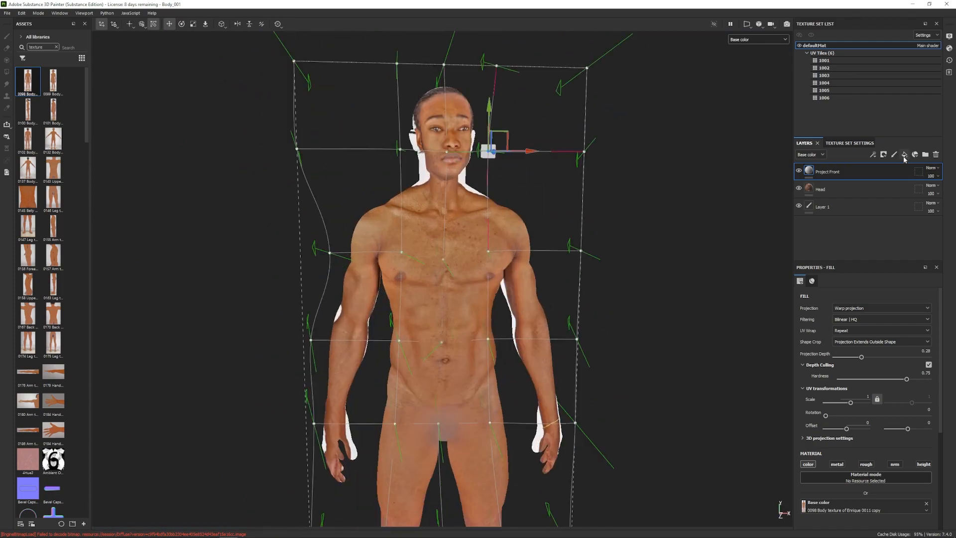
pyautogui.keyDown('alt'); pyautogui.moveTo(570, 258); pyautogui.dragTo(433, 235); pyautogui.keyUp('alt')
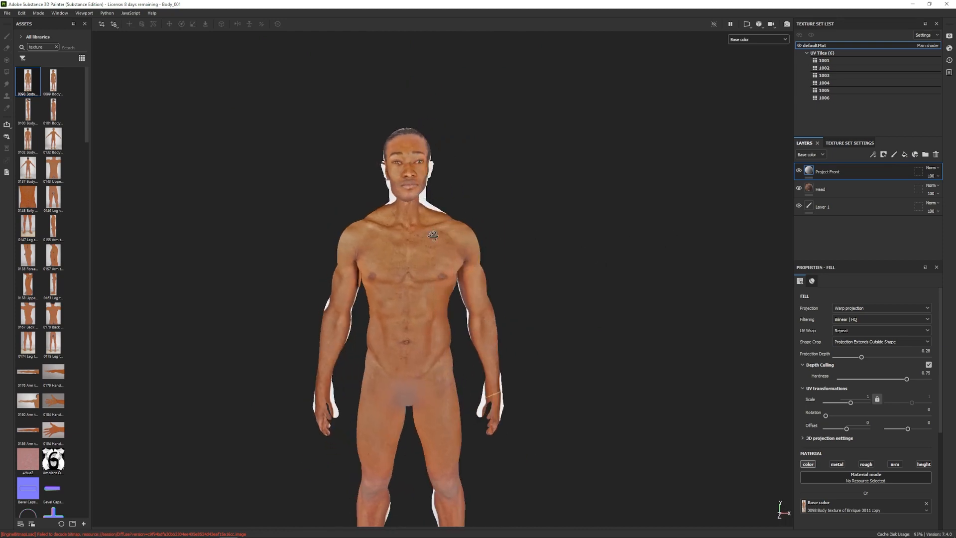
# Add a white mask with a paint effect to the Project Front layer
pyautogui.rightClick(851, 170)
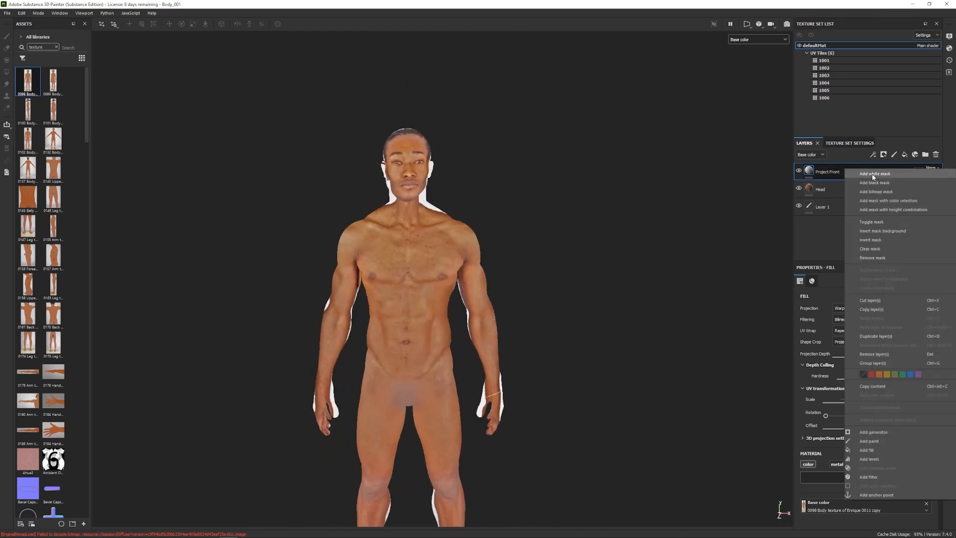
pyautogui.click(873, 174)
pyautogui.rightClick(828, 172)
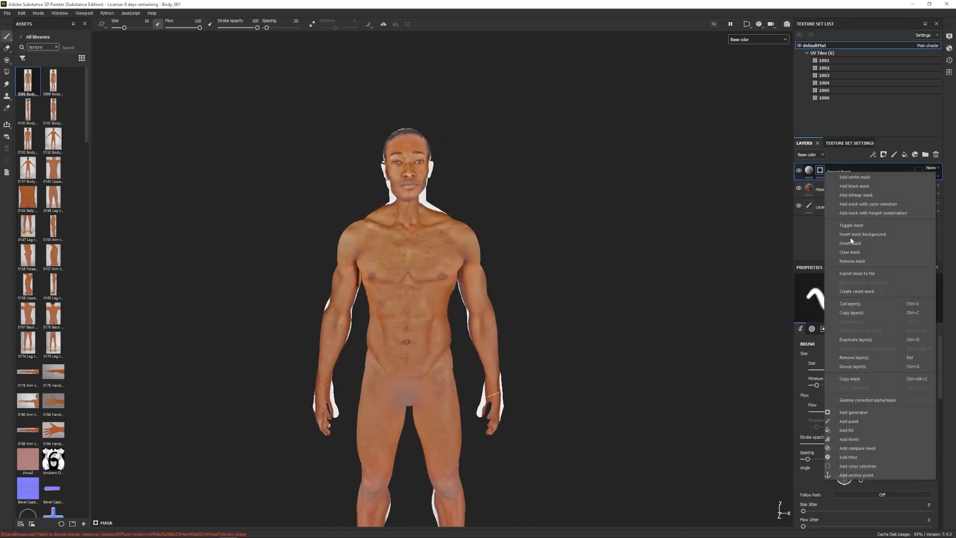
pyautogui.click(850, 421)
pyautogui.scroll(3, 489, 207)
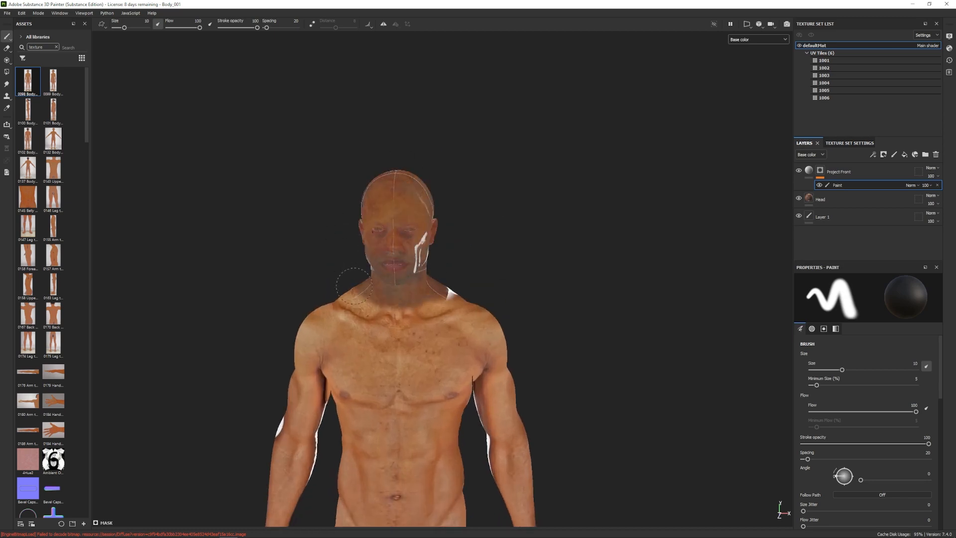
# Paint black on the Project Front mask to hide the front photo across the back torso, buttocks and backs of both legs
pyautogui.moveTo(279, 279)
pyautogui.keyDown('alt'); pyautogui.mouseDown()
pyautogui.moveTo(421, 270)
pyautogui.moveTo(399, 262)
pyautogui.mouseUp(); pyautogui.keyUp('alt')
pyautogui.keyDown('alt'); pyautogui.moveTo(399, 303); pyautogui.dragTo(535, 291); pyautogui.keyUp('alt')
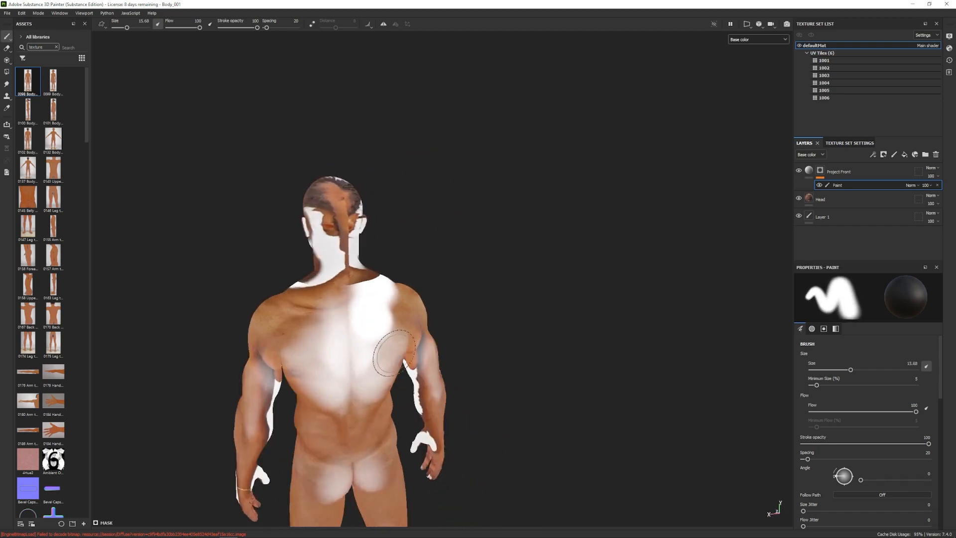
pyautogui.keyDown('alt'); pyautogui.moveTo(364, 338); pyautogui.dragTo(448, 214, button='middle'); pyautogui.keyUp('alt')
pyautogui.moveTo(449, 214); pyautogui.dragTo(478, 495)
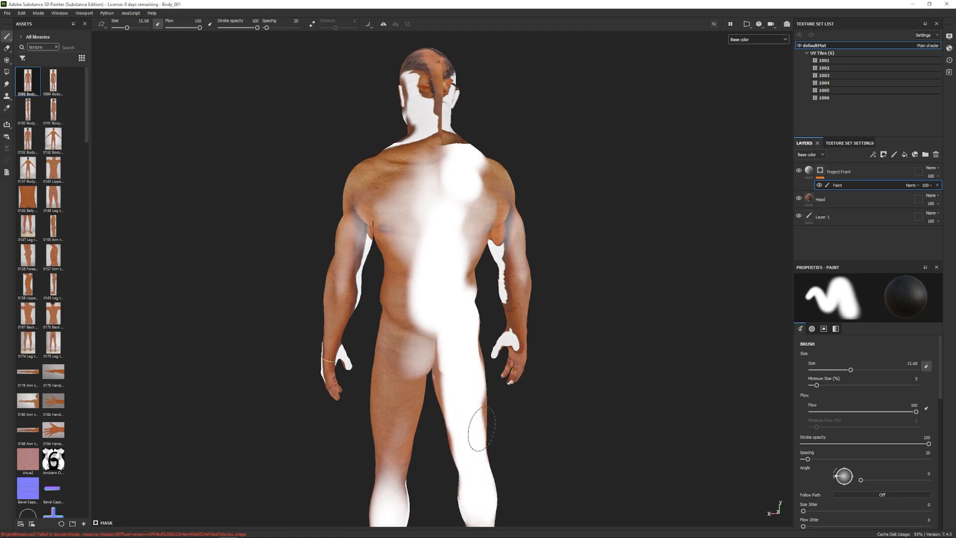
pyautogui.moveTo(458, 319); pyautogui.dragTo(452, 175)
pyautogui.moveTo(466, 275)
pyautogui.mouseDown()
pyautogui.moveTo(416, 224)
pyautogui.moveTo(437, 156)
pyautogui.mouseUp()
pyautogui.moveTo(383, 180)
pyautogui.mouseDown()
pyautogui.moveTo(406, 341)
pyautogui.moveTo(425, 372)
pyautogui.moveTo(394, 448)
pyautogui.moveTo(393, 482)
pyautogui.mouseUp()
pyautogui.moveTo(428, 413); pyautogui.dragTo(428, 258, button='middle')
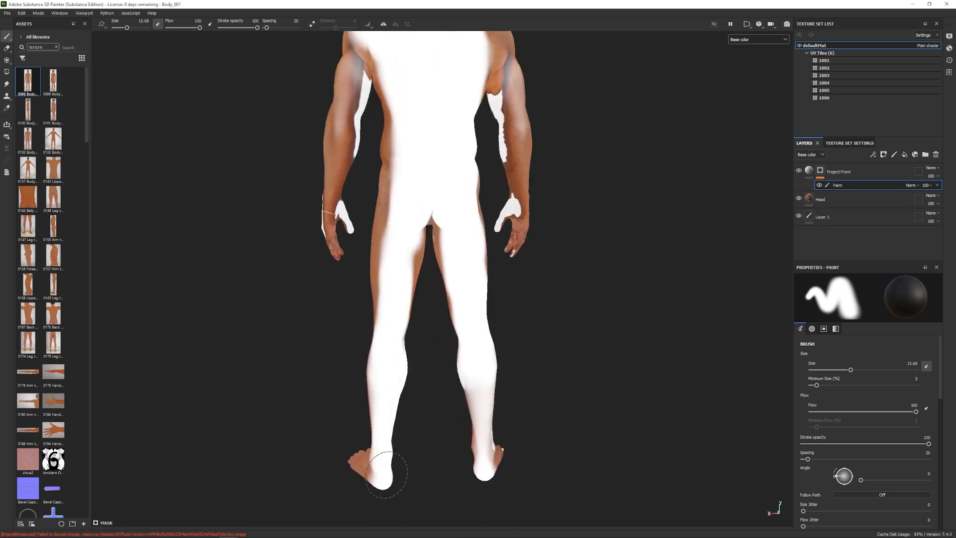
pyautogui.moveTo(476, 392); pyautogui.dragTo(484, 450)
# Mask the front projection off the rear of both shoulders and the backs of both arms
pyautogui.moveTo(397, 159); pyautogui.dragTo(396, 274, button='middle')
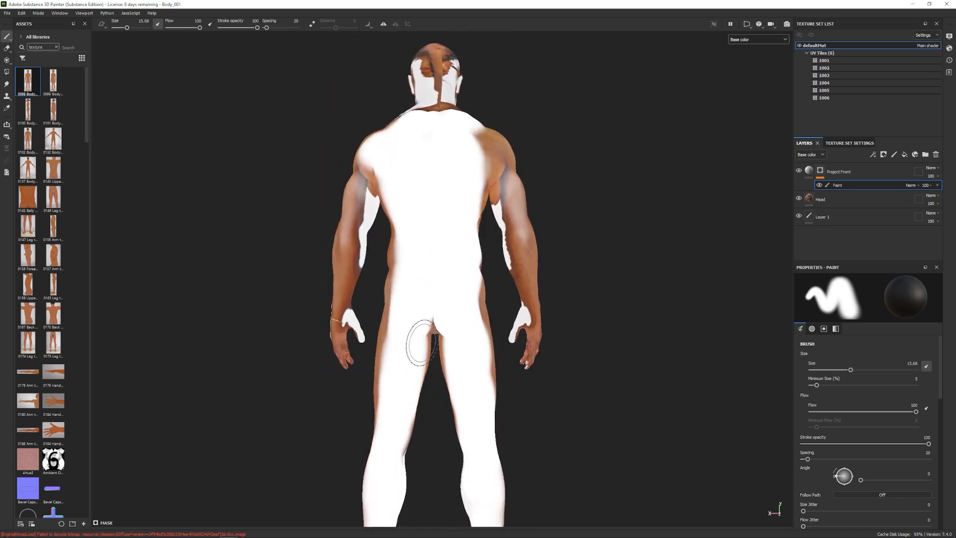
pyautogui.keyDown('alt'); pyautogui.moveTo(475, 167); pyautogui.dragTo(497, 181); pyautogui.keyUp('alt')
pyautogui.moveTo(502, 183)
pyautogui.mouseDown()
pyautogui.moveTo(483, 149)
pyautogui.moveTo(528, 322)
pyautogui.mouseUp()
pyautogui.keyDown('alt'); pyautogui.moveTo(486, 160); pyautogui.dragTo(413, 190); pyautogui.keyUp('alt')
pyautogui.moveTo(358, 146)
pyautogui.mouseDown()
pyautogui.moveTo(337, 283)
pyautogui.moveTo(398, 291)
pyautogui.mouseUp()
pyautogui.moveTo(397, 202); pyautogui.dragTo(374, 464)
# Mask the stretched projection along the rear edge of the shoulder and arm in side view
pyautogui.keyDown('alt'); pyautogui.moveTo(418, 318); pyautogui.dragTo(555, 301); pyautogui.keyUp('alt')
pyautogui.moveTo(448, 182)
pyautogui.keyDown('alt'); pyautogui.mouseDown(button='middle')
pyautogui.moveTo(465, 232)
pyautogui.moveTo(450, 226)
pyautogui.mouseUp(button='middle'); pyautogui.keyUp('alt')
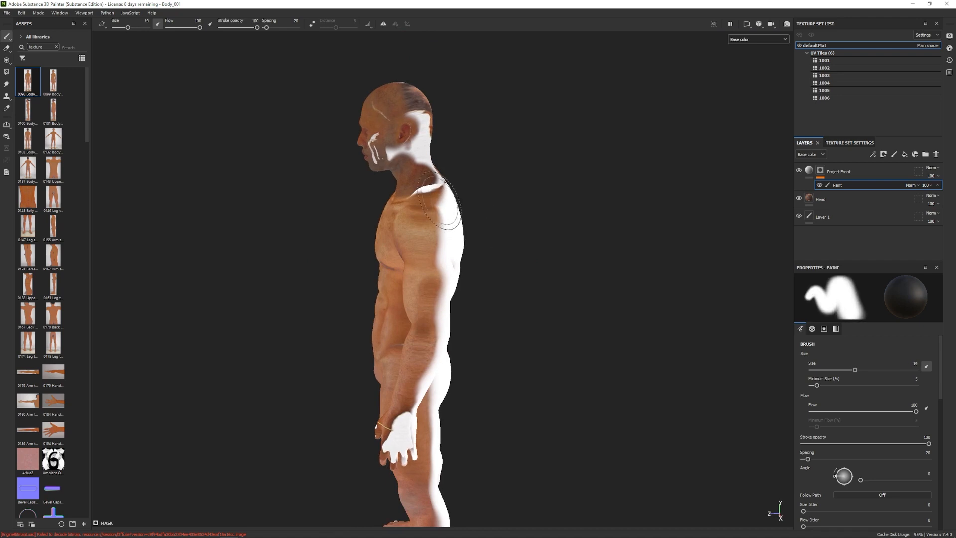
pyautogui.moveTo(441, 191)
pyautogui.mouseDown()
pyautogui.moveTo(433, 367)
pyautogui.moveTo(415, 375)
pyautogui.moveTo(457, 405)
pyautogui.moveTo(513, 404)
pyautogui.mouseUp()
# Reduce the brush size to 10 and mask out the stretched projection along the outer elbow and forearm
pyautogui.press('[')
pyautogui.press('[')
pyautogui.press('[')
pyautogui.press('[')
pyautogui.press('[')
pyautogui.press('[')
pyautogui.press('[')
pyautogui.press('[')
pyautogui.keyDown('alt'); pyautogui.moveTo(502, 404); pyautogui.dragTo(466, 319, button='middle'); pyautogui.keyUp('alt')
pyautogui.keyDown('alt'); pyautogui.moveTo(466, 318); pyautogui.dragTo(490, 325); pyautogui.keyUp('alt')
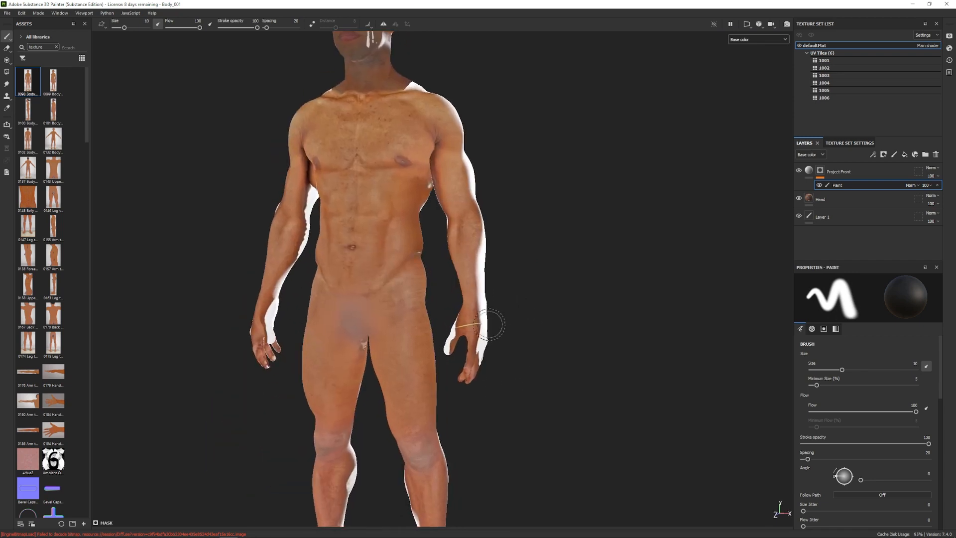
pyautogui.keyDown('alt'); pyautogui.moveTo(475, 367); pyautogui.dragTo(434, 332); pyautogui.keyUp('alt')
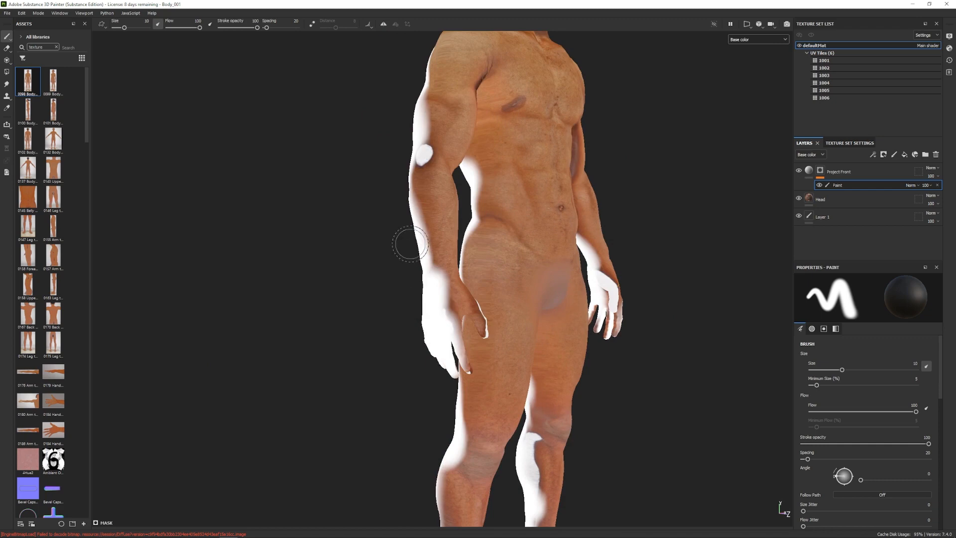
pyautogui.keyDown('alt'); pyautogui.moveTo(406, 249); pyautogui.dragTo(417, 271); pyautogui.keyUp('alt')
pyautogui.keyDown('alt'); pyautogui.moveTo(402, 210); pyautogui.dragTo(414, 250); pyautogui.keyUp('alt')
# Examine the masked projection edges on the arms, legs, torso and head from several angles
pyautogui.keyDown('alt'); pyautogui.moveTo(464, 249); pyautogui.dragTo(384, 288, button='middle'); pyautogui.keyUp('alt')
pyautogui.keyDown('alt'); pyautogui.moveTo(383, 288); pyautogui.dragTo(348, 278, button='right'); pyautogui.keyUp('alt')
pyautogui.keyDown('alt'); pyautogui.moveTo(393, 398); pyautogui.dragTo(391, 264, button='middle'); pyautogui.keyUp('alt')
pyautogui.moveTo(391, 263)
pyautogui.keyDown('alt'); pyautogui.mouseDown()
pyautogui.moveTo(333, 293)
pyautogui.moveTo(396, 271)
pyautogui.mouseUp(); pyautogui.keyUp('alt')
pyautogui.keyDown('alt'); pyautogui.moveTo(396, 271); pyautogui.dragTo(468, 119, button='right'); pyautogui.keyUp('alt')
pyautogui.keyDown('alt'); pyautogui.moveTo(468, 120); pyautogui.dragTo(513, 388, button='middle'); pyautogui.keyUp('alt')
pyautogui.keyDown('alt'); pyautogui.moveTo(568, 298); pyautogui.dragTo(697, 294, button='right'); pyautogui.keyUp('alt')
pyautogui.keyDown('alt'); pyautogui.moveTo(498, 294); pyautogui.dragTo(454, 331); pyautogui.keyUp('alt')
pyautogui.keyDown('alt'); pyautogui.moveTo(455, 331); pyautogui.dragTo(497, 336, button='right'); pyautogui.keyUp('alt')
pyautogui.keyDown('alt'); pyautogui.moveTo(497, 336); pyautogui.dragTo(489, 269, button='middle'); pyautogui.keyUp('alt')
pyautogui.keyDown('alt'); pyautogui.moveTo(490, 294); pyautogui.dragTo(438, 278); pyautogui.keyUp('alt')
pyautogui.keyDown('alt'); pyautogui.moveTo(438, 279); pyautogui.dragTo(349, 242, button='right'); pyautogui.keyUp('alt')
pyautogui.click(818, 172)
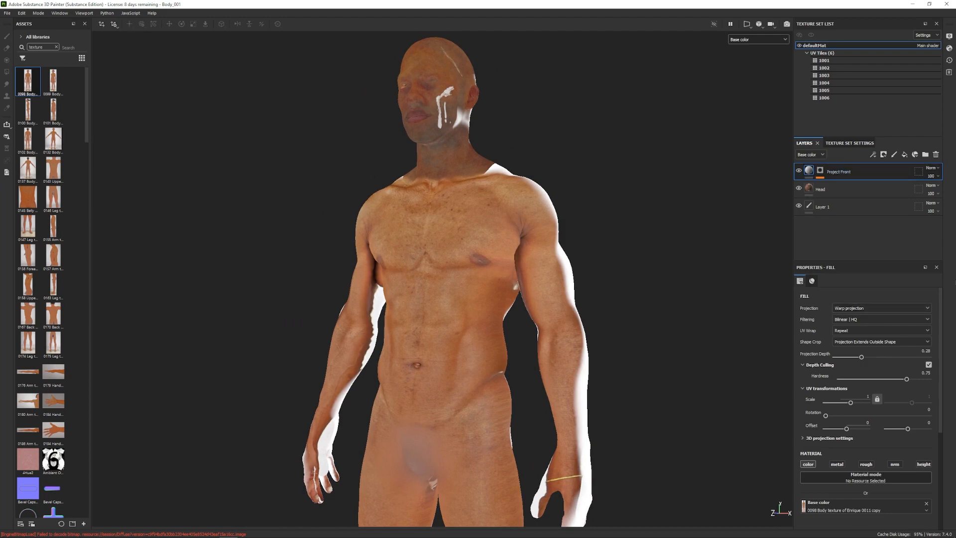
pyautogui.click(858, 308)
pyautogui.click(857, 356)
pyautogui.click(863, 308)
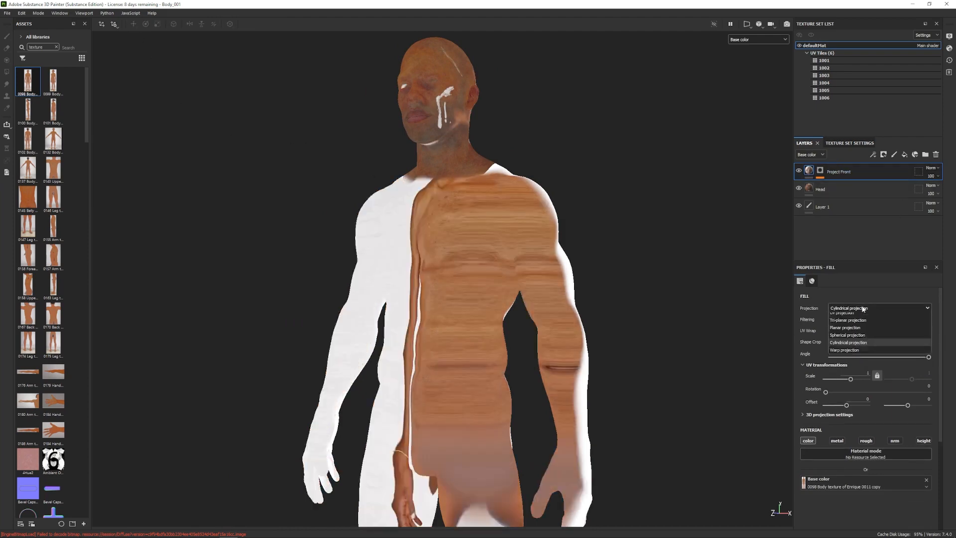
pyautogui.click(888, 350)
# Set the viewport to display the full Material and examine the masked front projection from the front and side
pyautogui.keyDown('alt'); pyautogui.moveTo(539, 270); pyautogui.dragTo(660, 256); pyautogui.keyUp('alt')
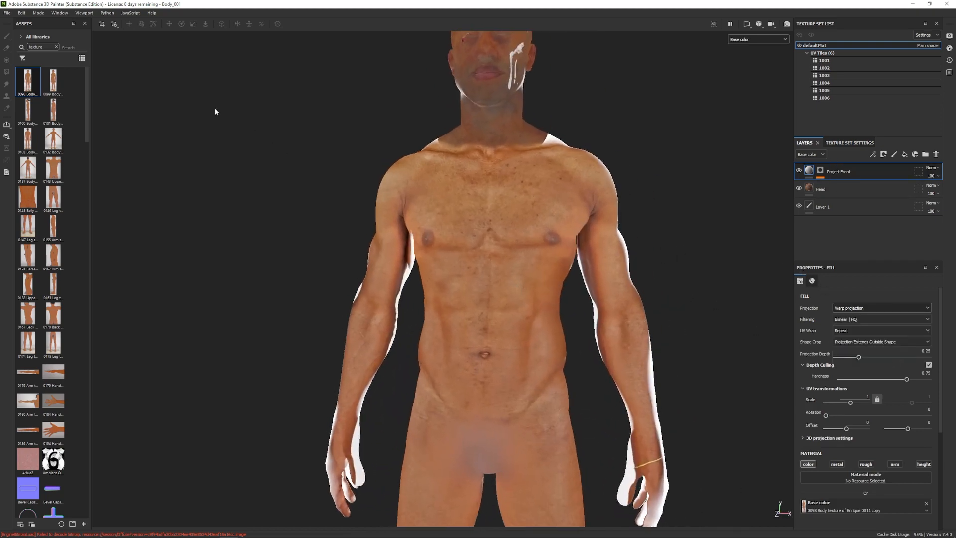
pyautogui.keyDown('alt'); pyautogui.moveTo(413, 242); pyautogui.dragTo(486, 234); pyautogui.keyUp('alt')
pyautogui.moveTo(580, 239)
pyautogui.keyDown('alt'); pyautogui.mouseDown()
pyautogui.moveTo(684, 210)
pyautogui.moveTo(568, 232)
pyautogui.mouseUp(); pyautogui.keyUp('alt')
pyautogui.keyDown('alt'); pyautogui.moveTo(549, 208); pyautogui.dragTo(513, 206); pyautogui.keyUp('alt')
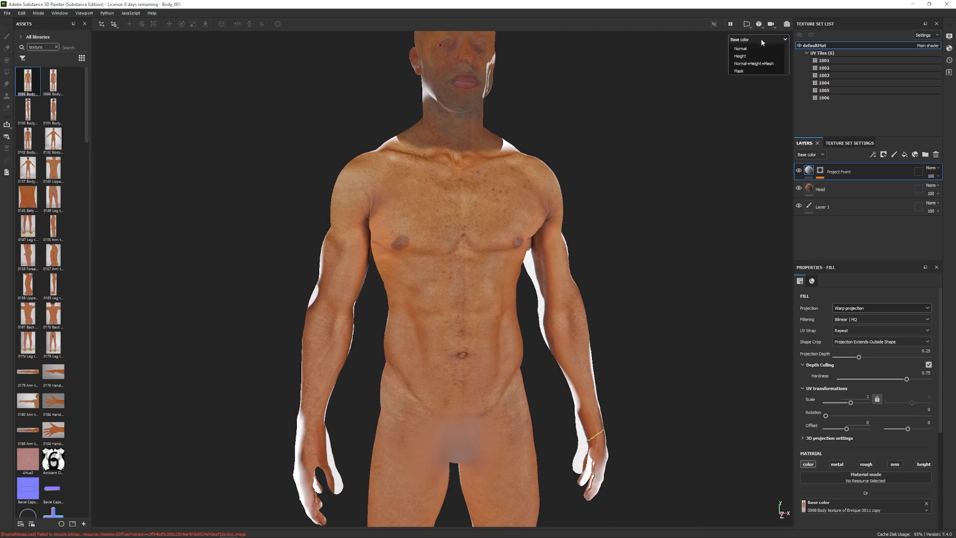
pyautogui.click(747, 57)
pyautogui.moveTo(398, 199)
pyautogui.keyDown('alt'); pyautogui.mouseDown()
pyautogui.moveTo(275, 196)
pyautogui.moveTo(399, 202)
pyautogui.mouseUp(); pyautogui.keyUp('alt')
pyautogui.keyDown('alt'); pyautogui.moveTo(399, 202); pyautogui.dragTo(448, 219, button='right'); pyautogui.keyUp('alt')
pyautogui.keyDown('alt'); pyautogui.moveTo(452, 223); pyautogui.dragTo(538, 232); pyautogui.keyUp('alt')
pyautogui.keyDown('alt'); pyautogui.moveTo(323, 221); pyautogui.dragTo(622, 189); pyautogui.keyUp('alt')
# Add a new fill layer above Project Front with the body's back in view, and open its name for editing
pyautogui.click(820, 171)
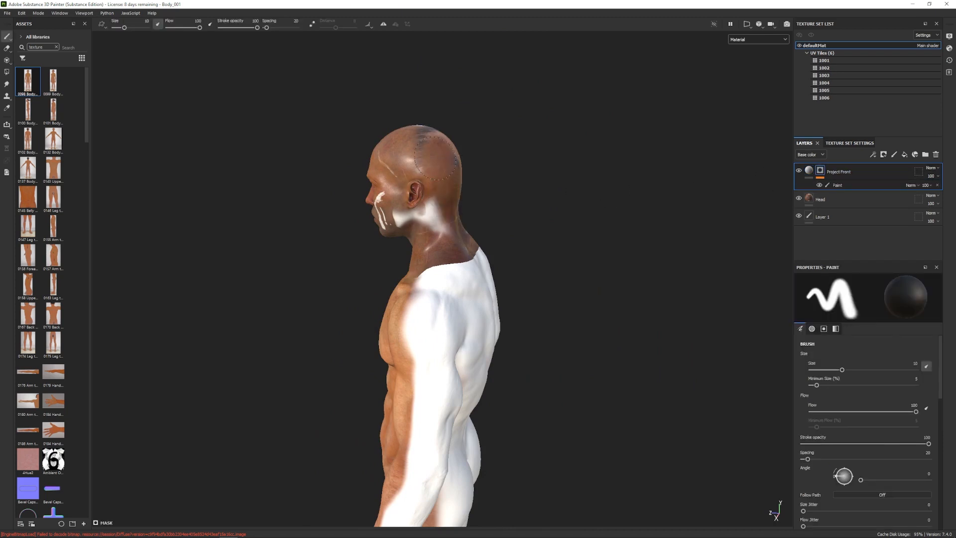
pyautogui.moveTo(398, 215)
pyautogui.keyDown('alt'); pyautogui.mouseDown()
pyautogui.moveTo(231, 205)
pyautogui.moveTo(406, 226)
pyautogui.mouseUp(); pyautogui.keyUp('alt')
pyautogui.moveTo(484, 252)
pyautogui.keyDown('alt'); pyautogui.mouseDown()
pyautogui.moveTo(498, 184)
pyautogui.moveTo(525, 160)
pyautogui.moveTo(516, 137)
pyautogui.moveTo(463, 134)
pyautogui.moveTo(477, 142)
pyautogui.moveTo(354, 196)
pyautogui.moveTo(429, 203)
pyautogui.moveTo(328, 276)
pyautogui.moveTo(504, 249)
pyautogui.mouseUp(); pyautogui.keyUp('alt')
pyautogui.click(905, 155)
pyautogui.doubleClick(837, 171)
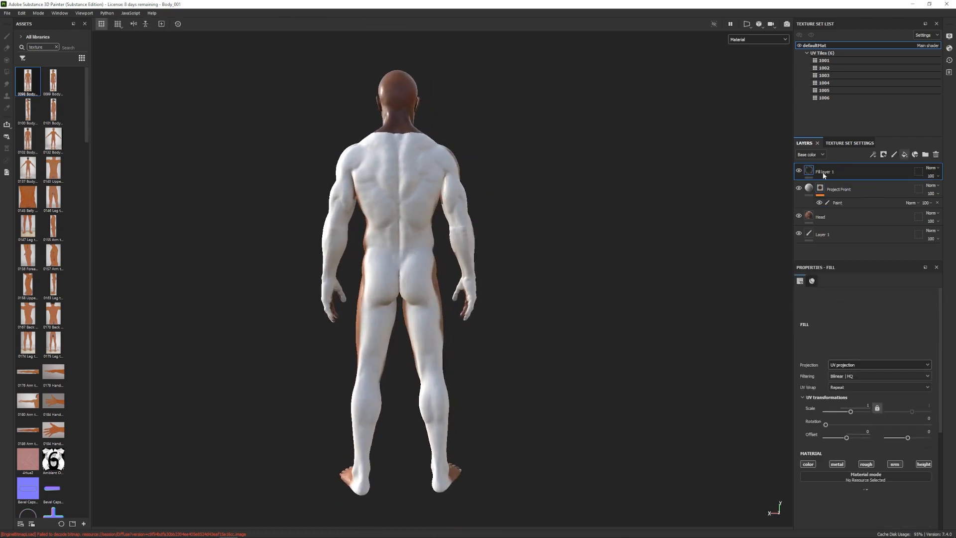